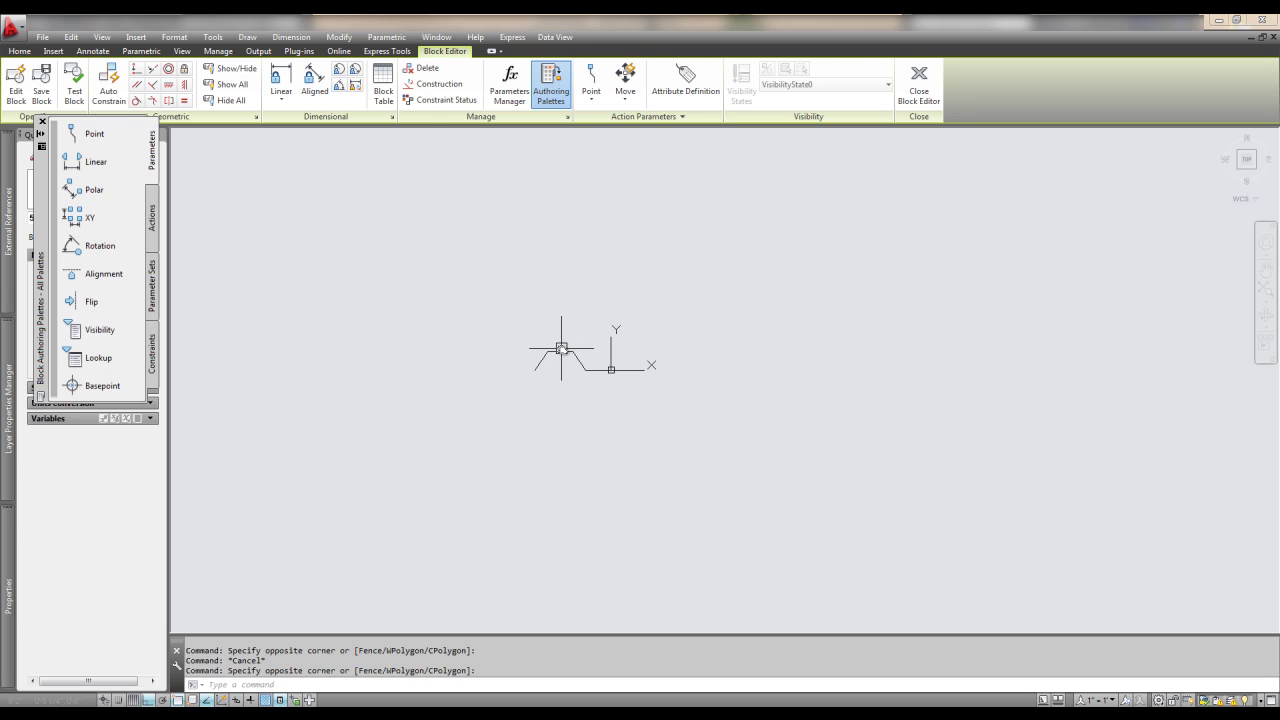
Select and deselect the rib profile several times, checking its vertex options
left_click(561, 348)
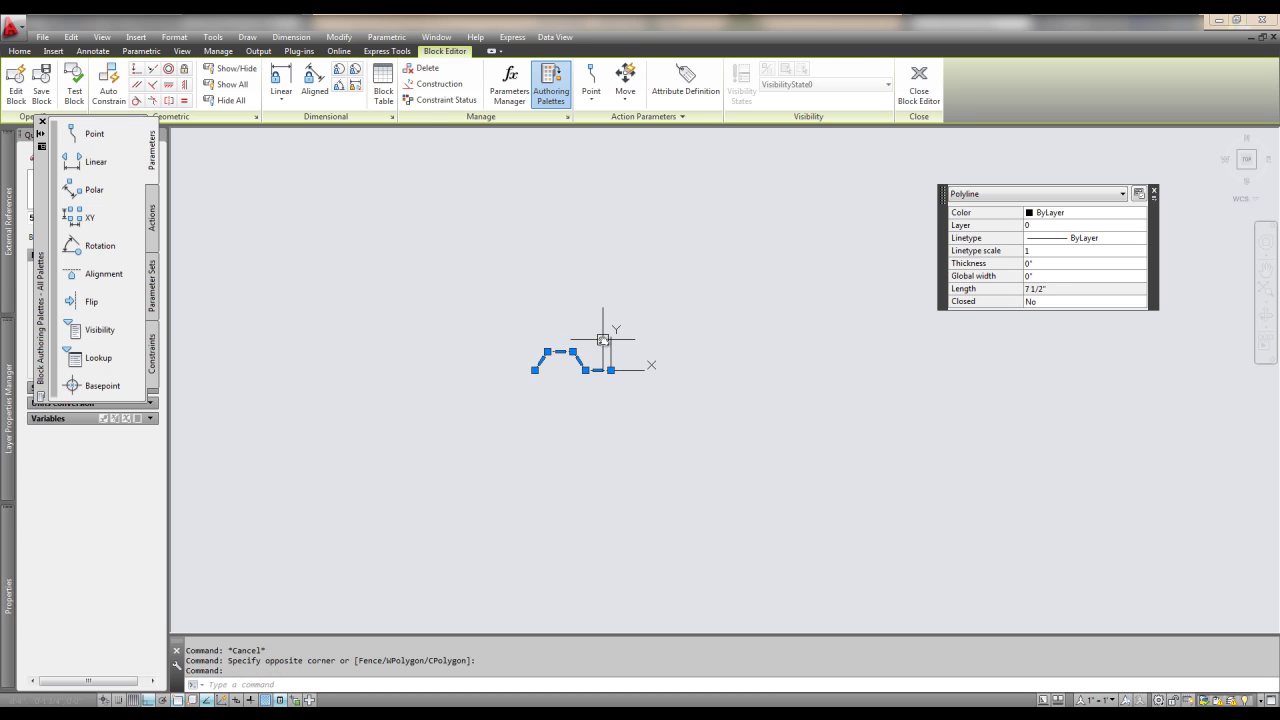
key("Escape")
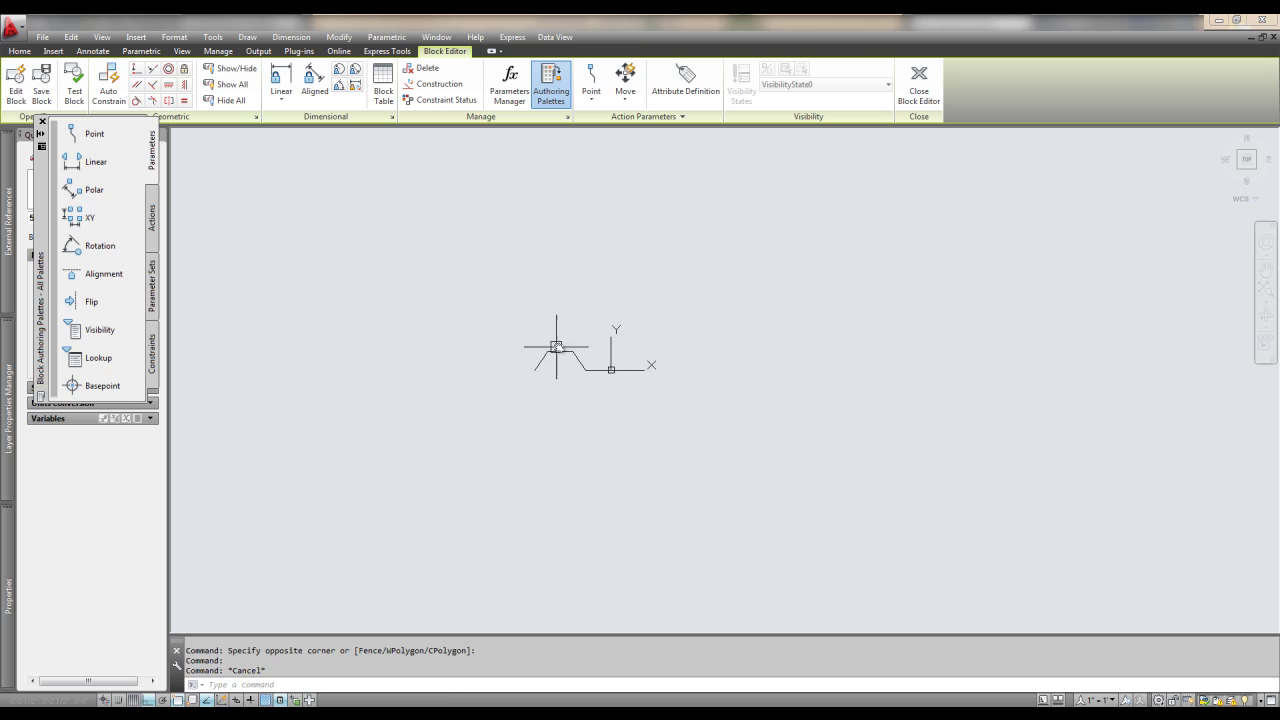
left_click(500, 329)
left_click(674, 406)
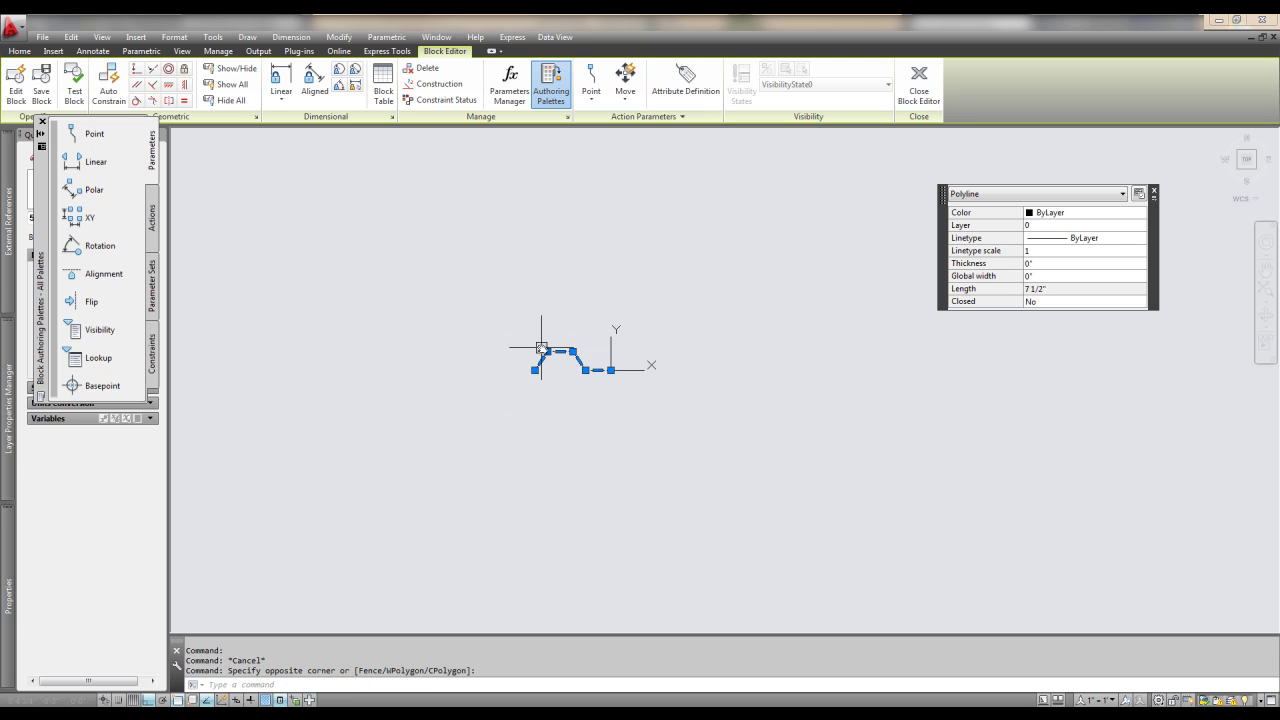
key("Escape")
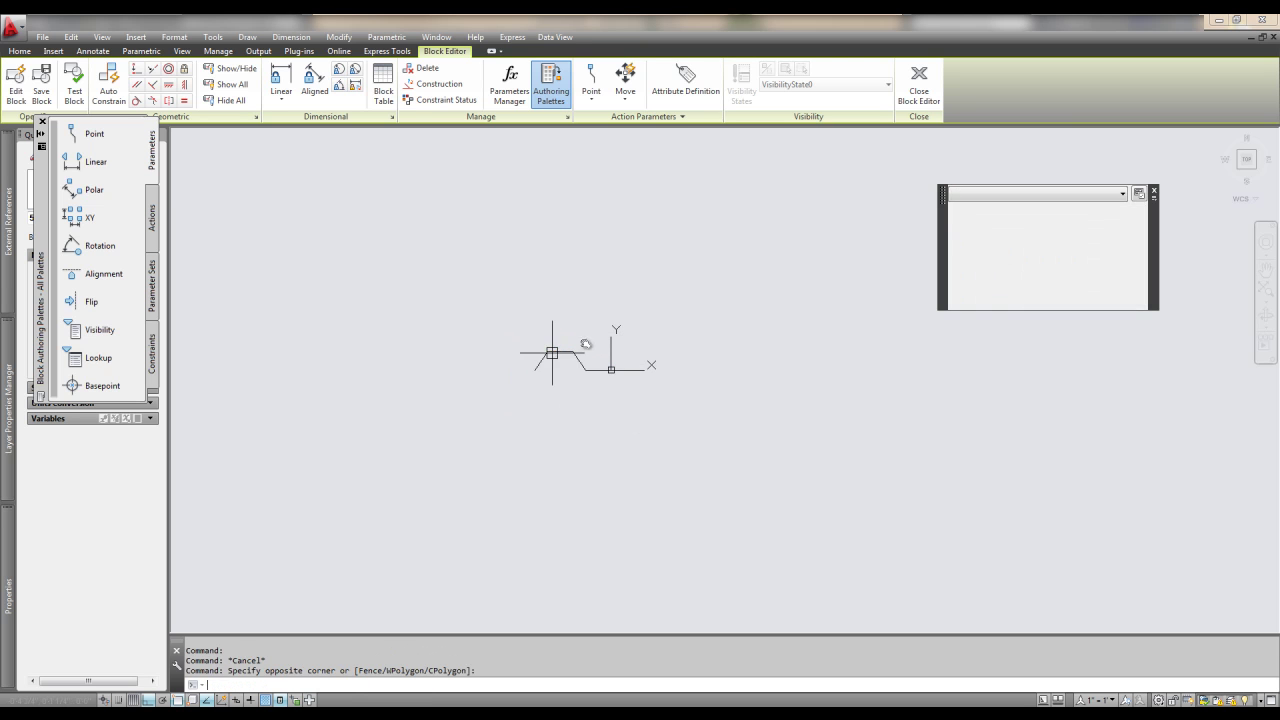
left_click(572, 353)
mouse_move(574, 355)
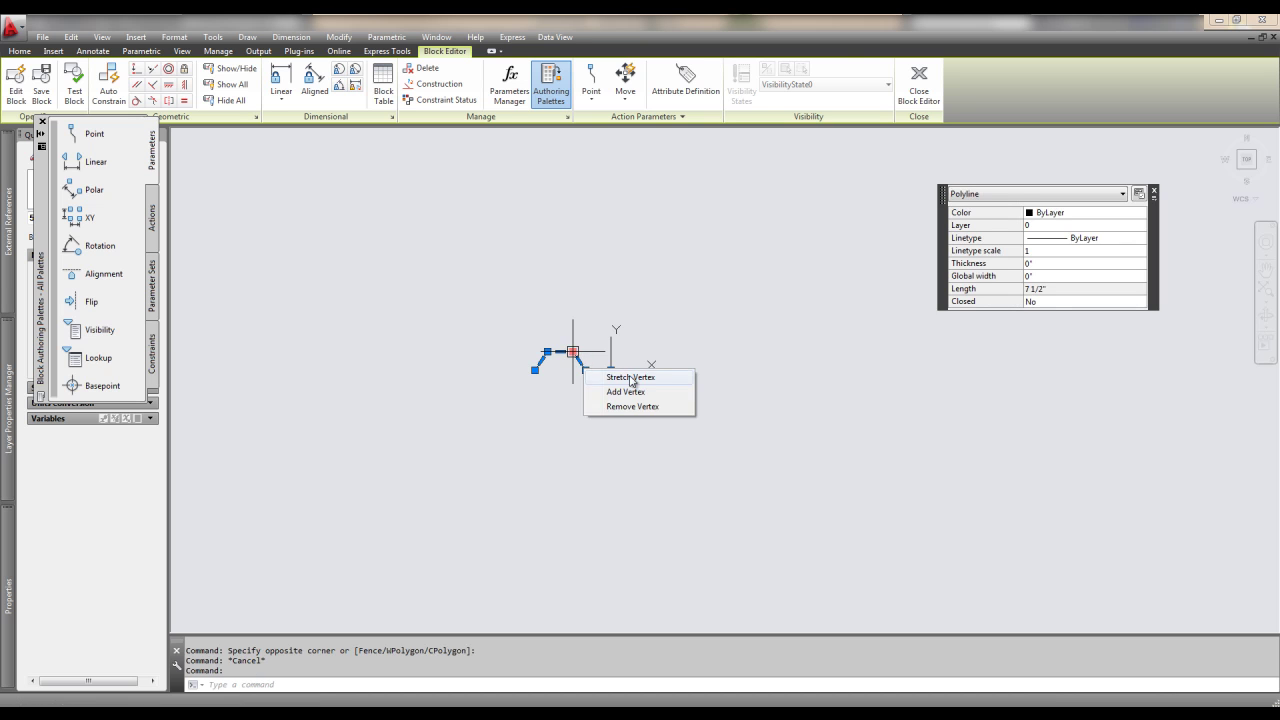
left_click(742, 332)
key("Escape")
Copy the rib profile four times to the left, end to end, with CO
type("c")
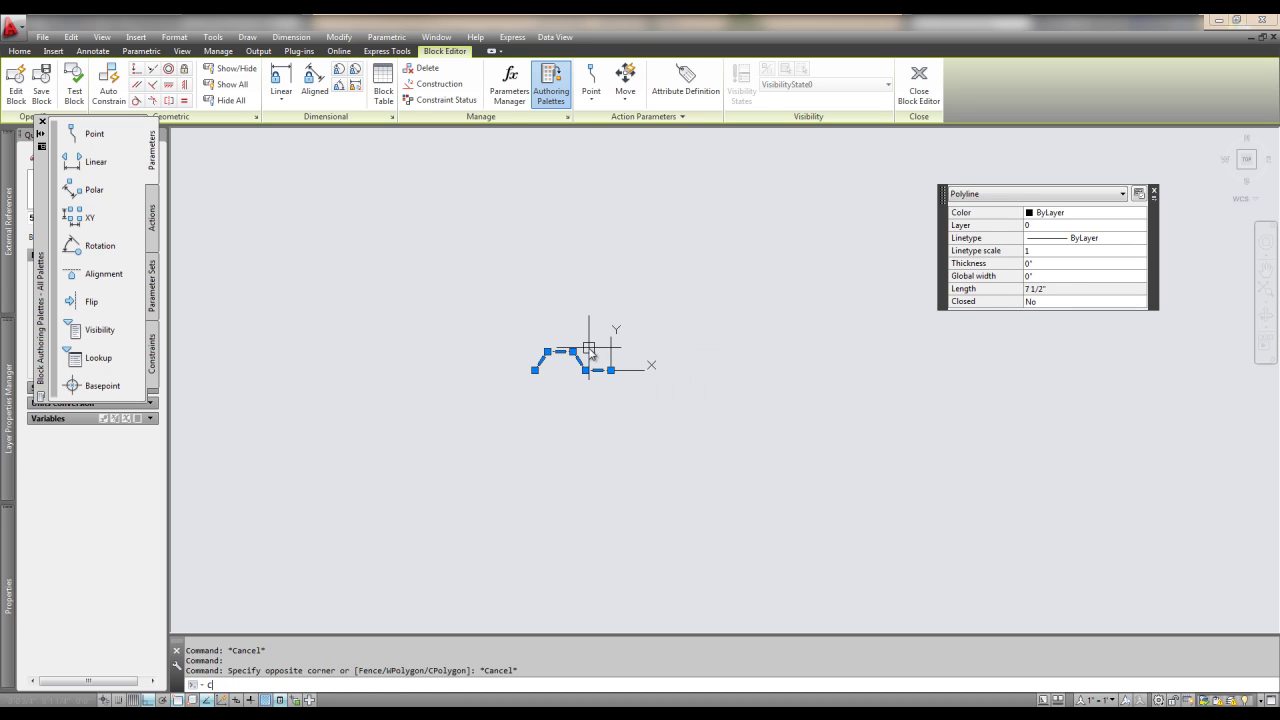
type("o")
key("Return")
left_click(611, 370)
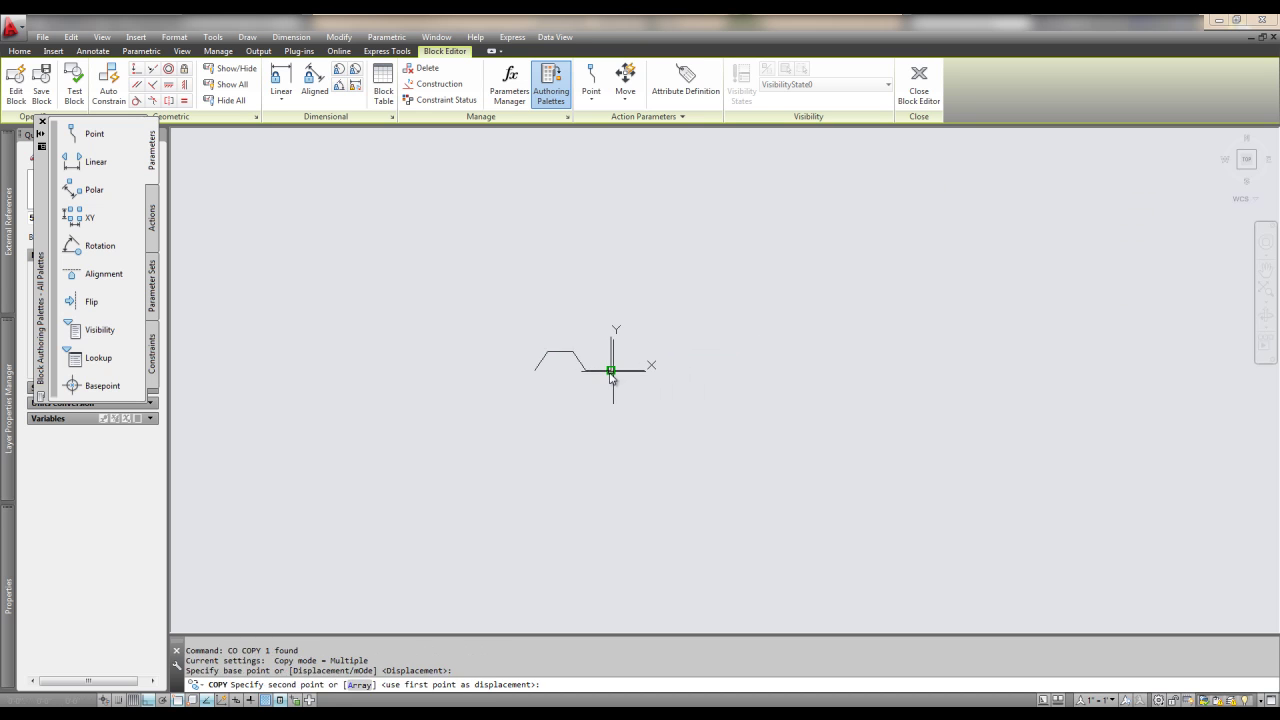
left_click(537, 372)
left_click(462, 370)
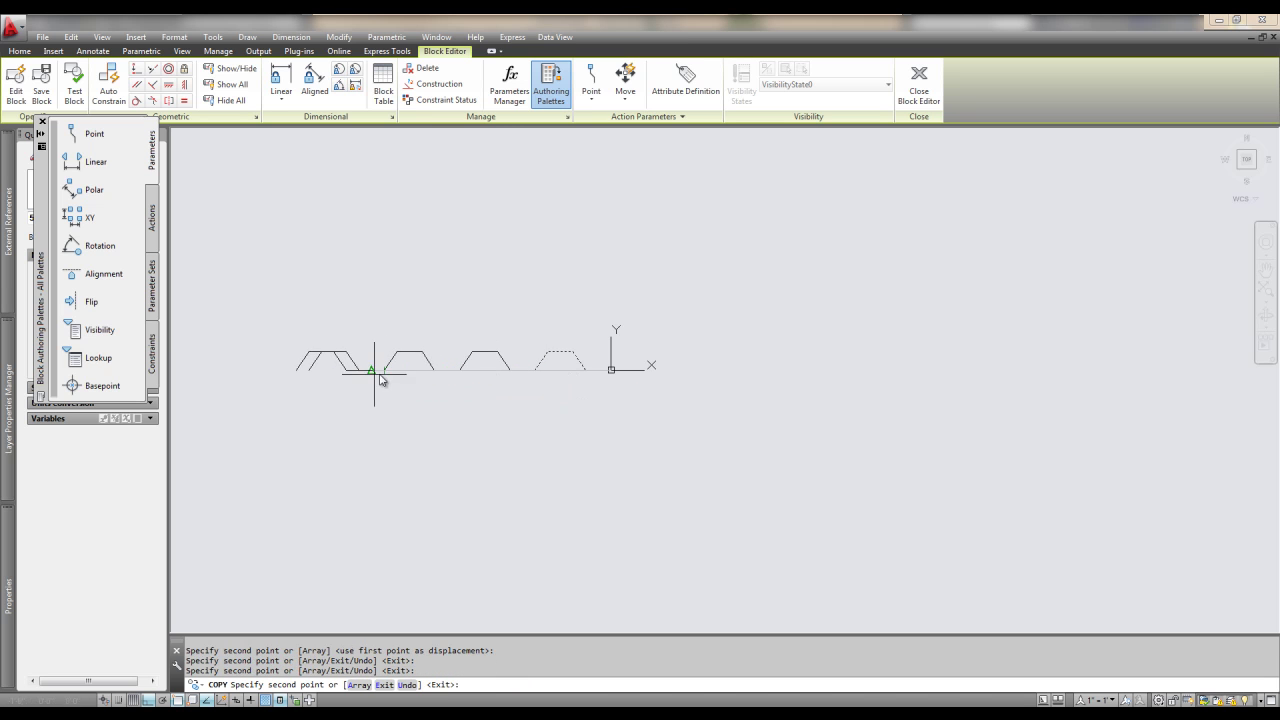
left_click(386, 371)
left_click(311, 370)
key("Escape")
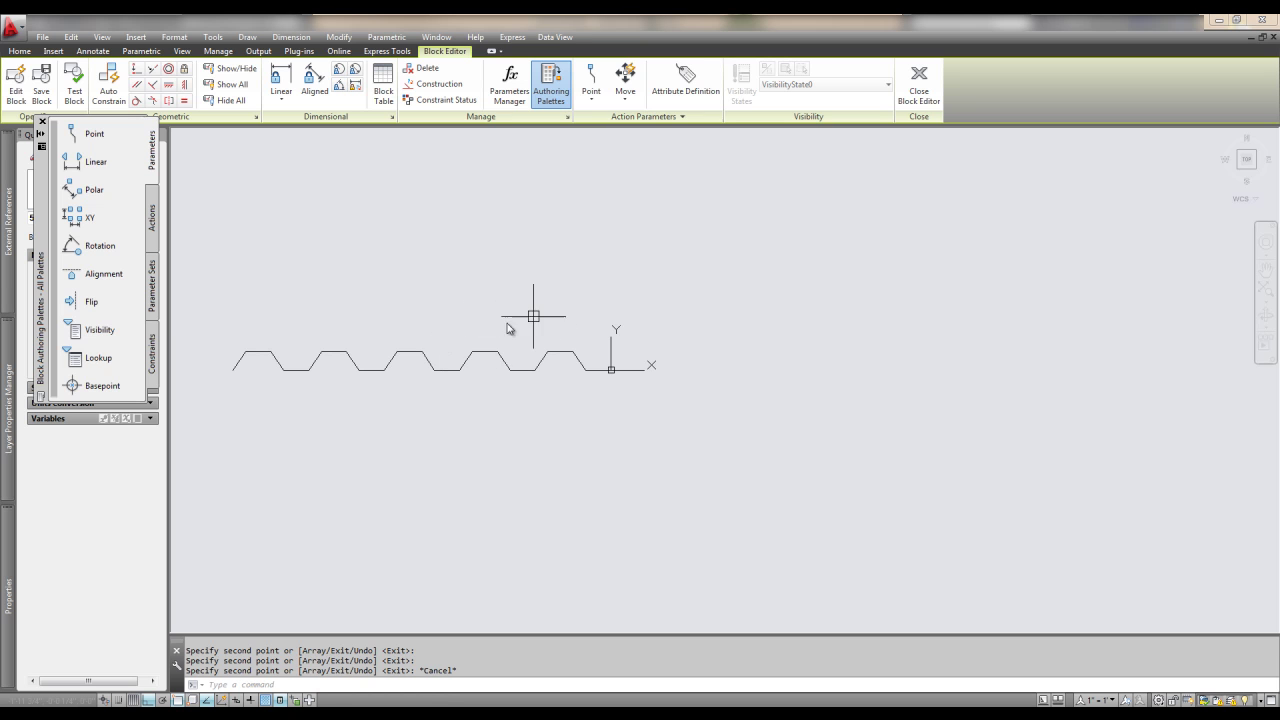
Window-select the four copied ribs and erase them
left_click(506, 323)
left_click(220, 366)
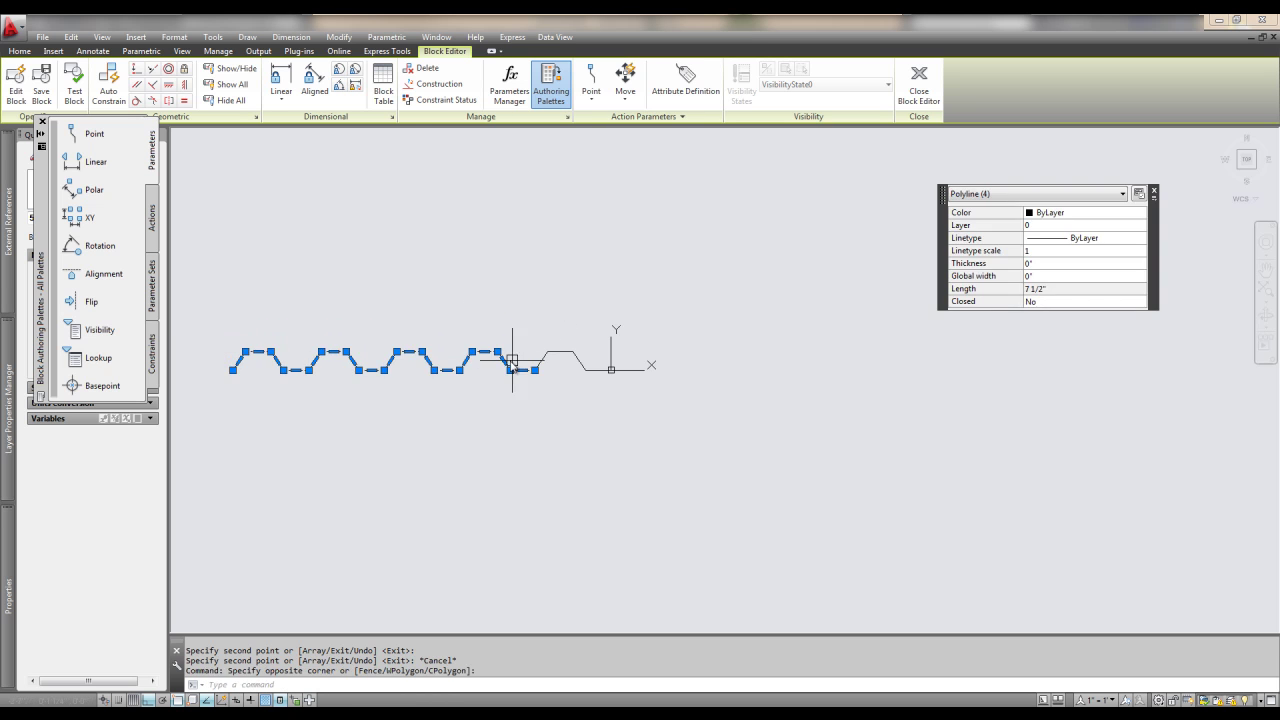
type("e")
key("Return")
Copy the rib profile again four times leftward from its right end
left_click(565, 351)
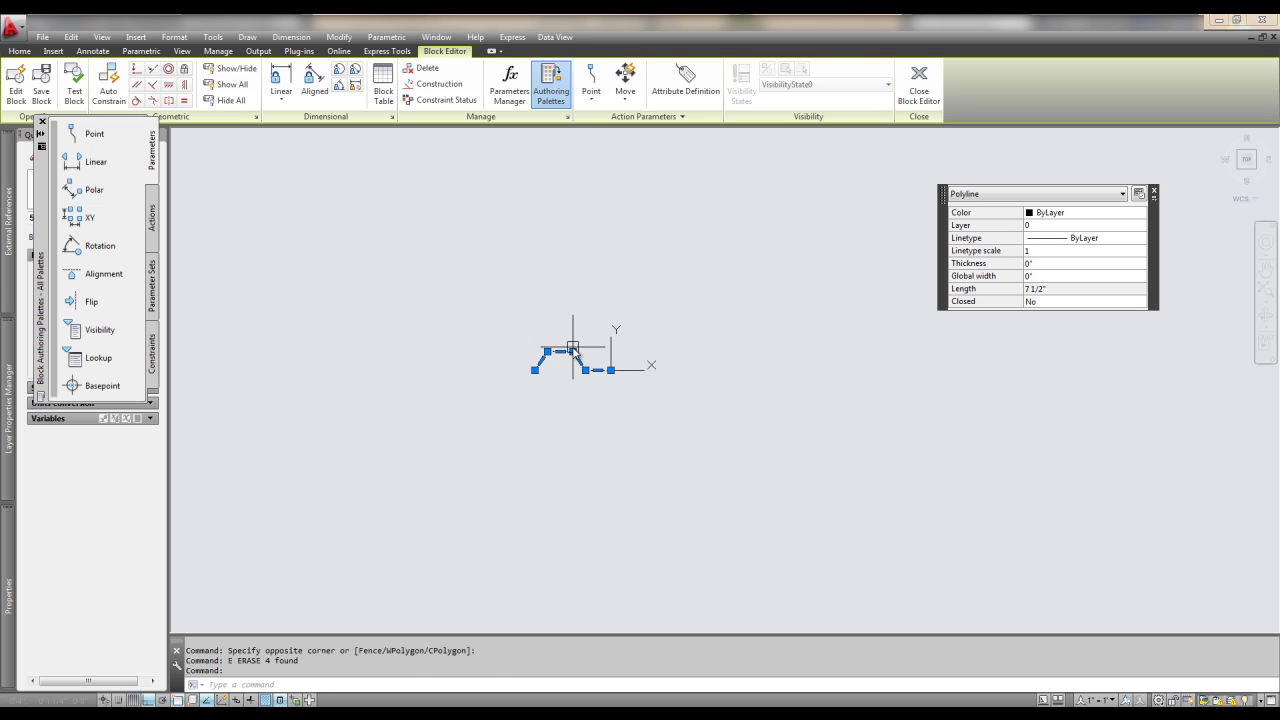
type("co")
key("Return")
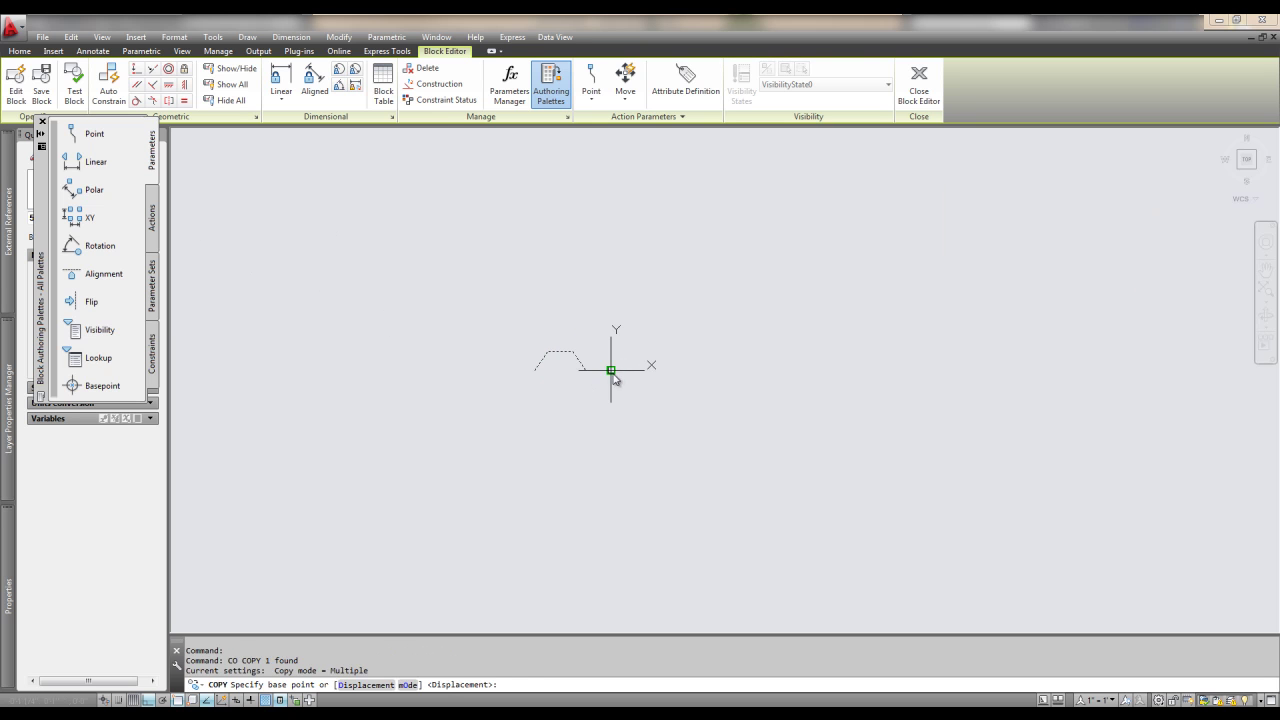
left_click(611, 370)
left_click(536, 370)
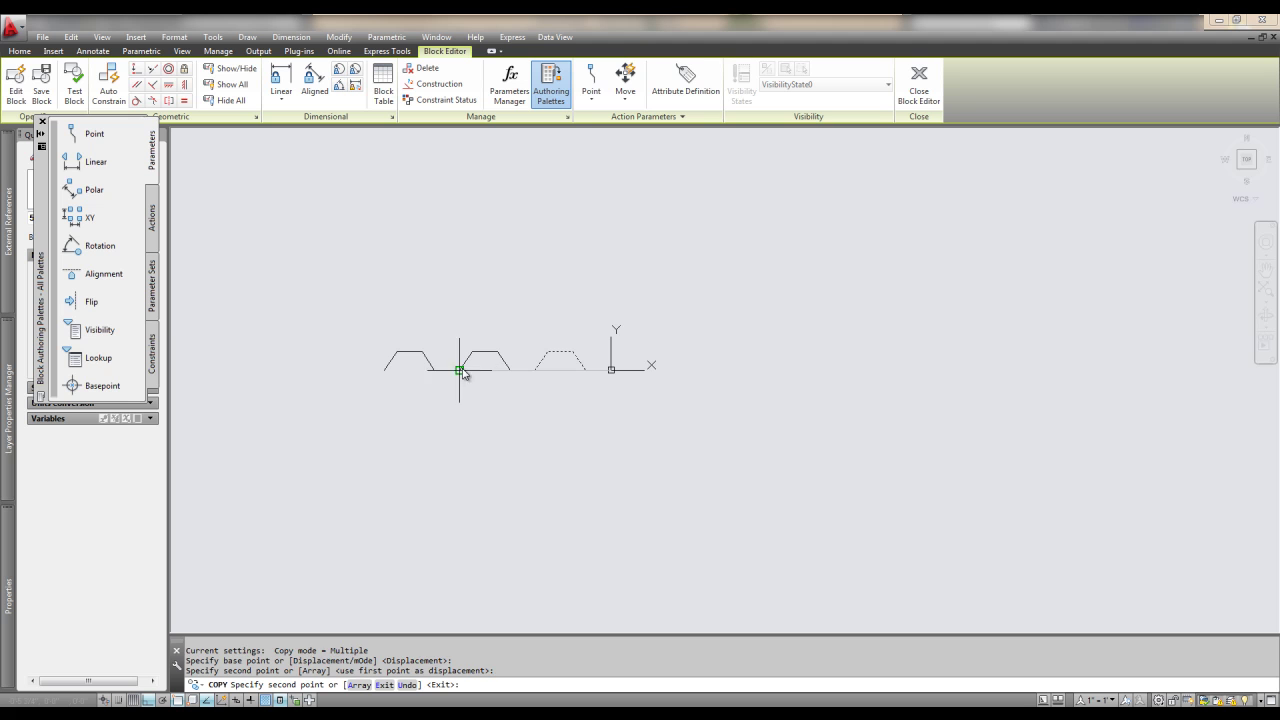
left_click(460, 371)
left_click(376, 371)
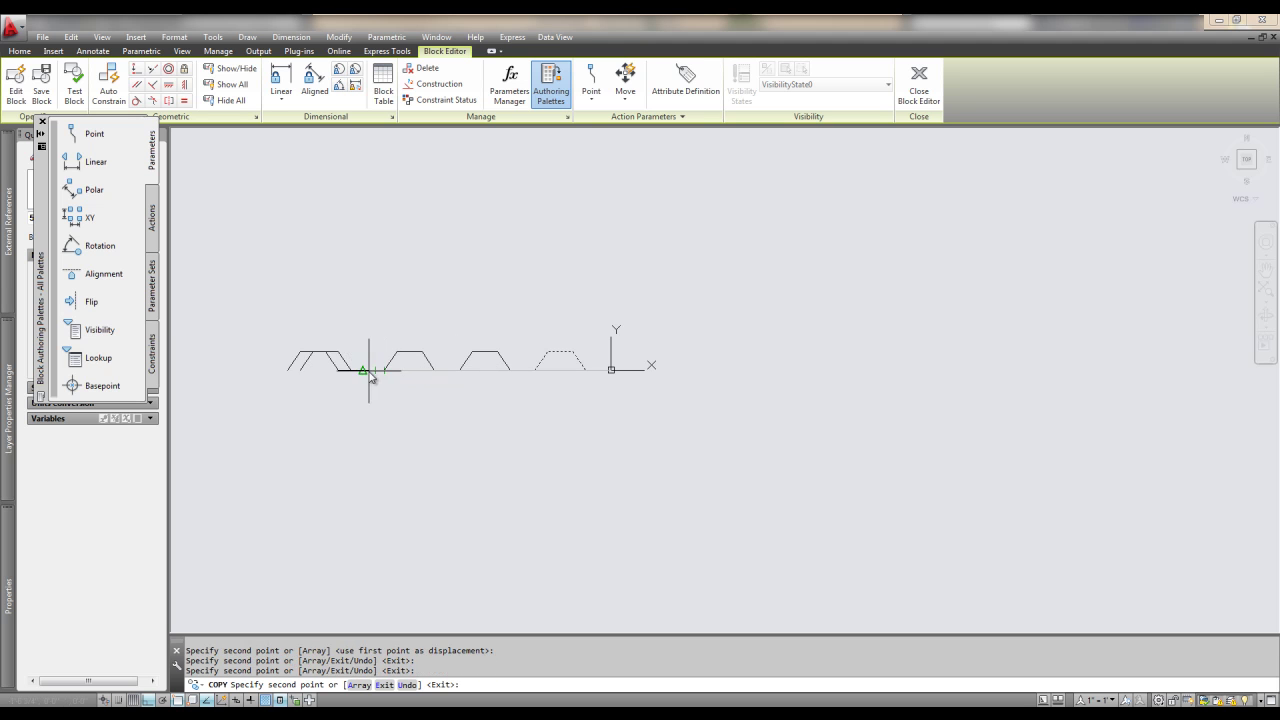
left_click(300, 370)
key("Escape")
Erase the four left copies, leaving the single original rib profile
left_click(219, 314)
left_click(702, 448)
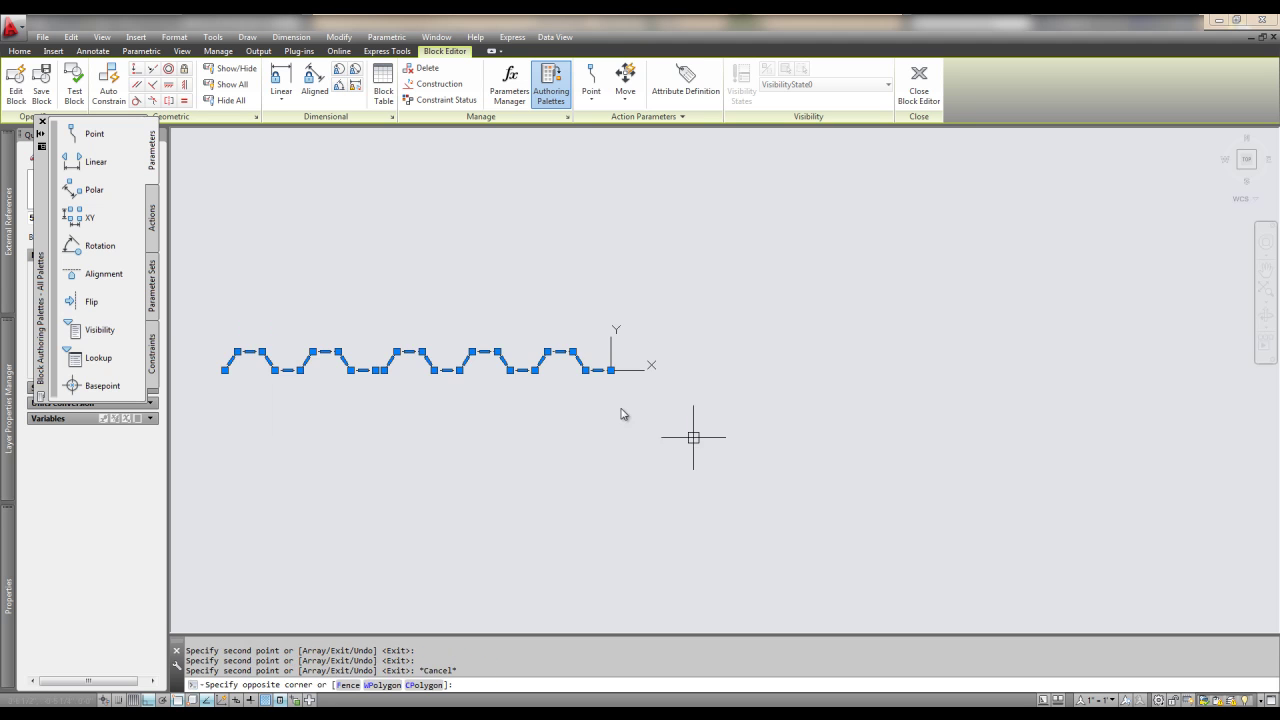
key("Escape")
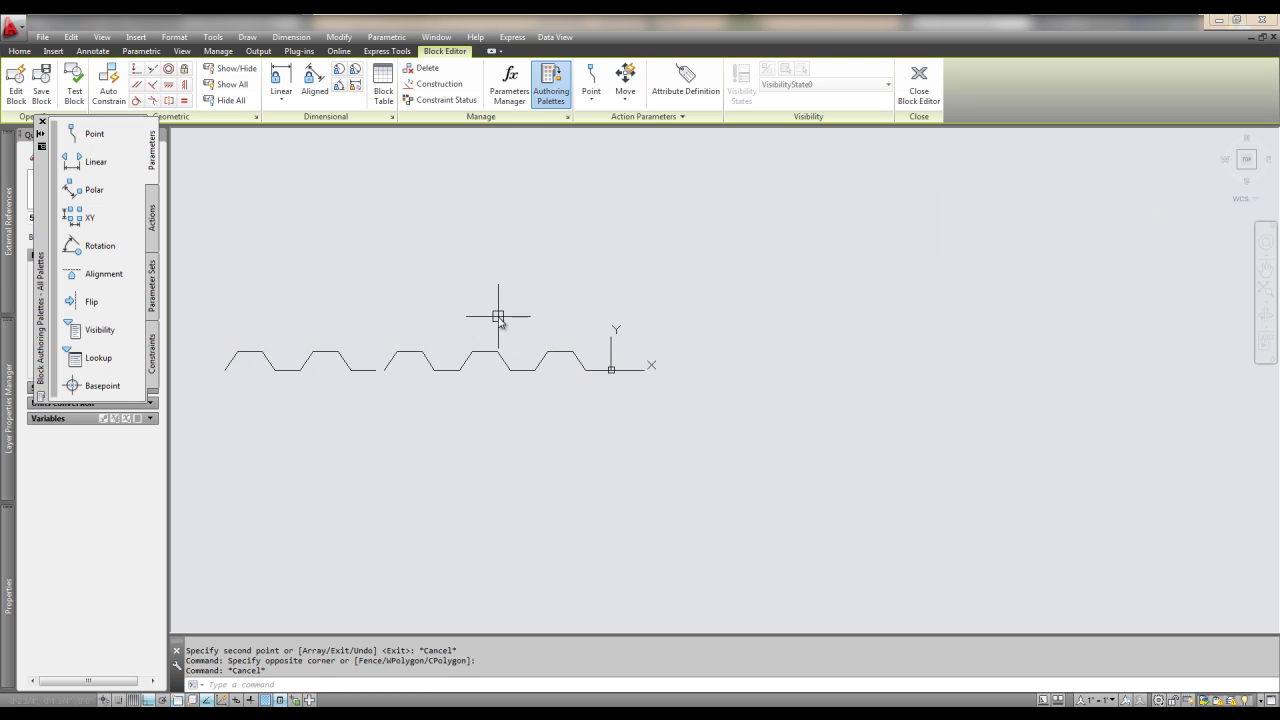
left_click(506, 314)
left_click(255, 365)
type("E")
key("Return")
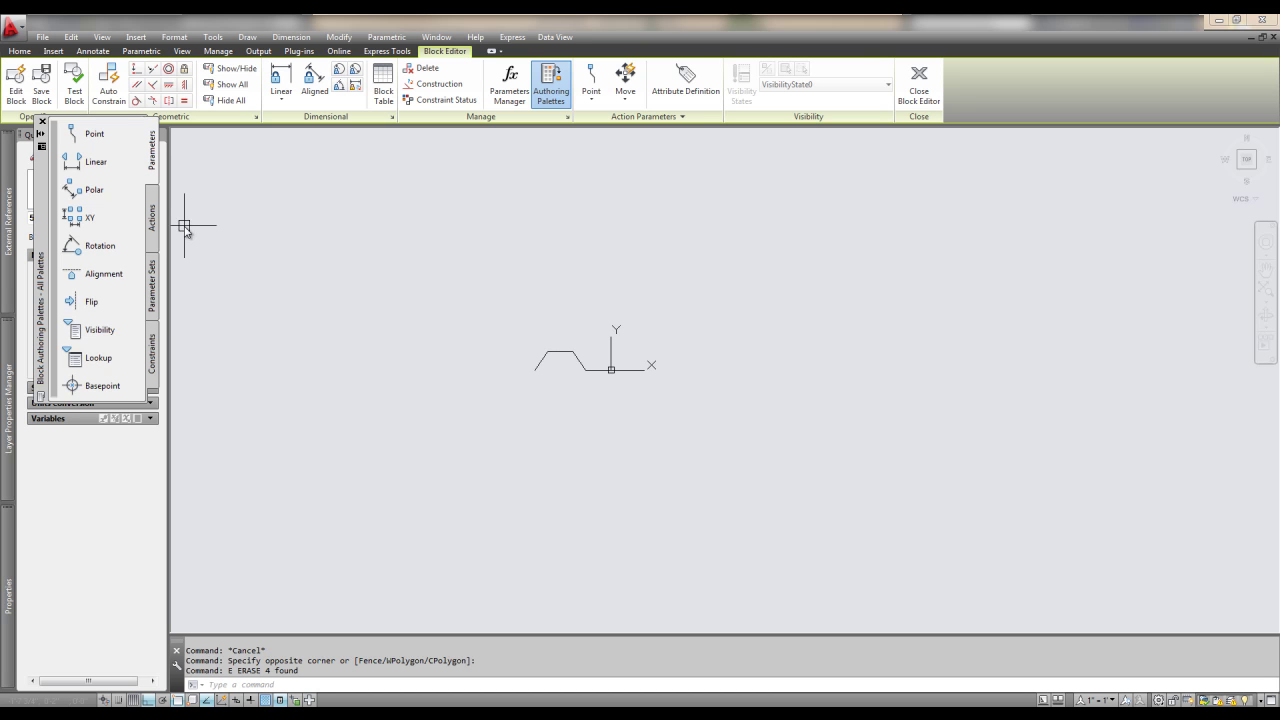
Place a Basepoint parameter at the rib profile's right endpoint on the origin
left_click(76, 388)
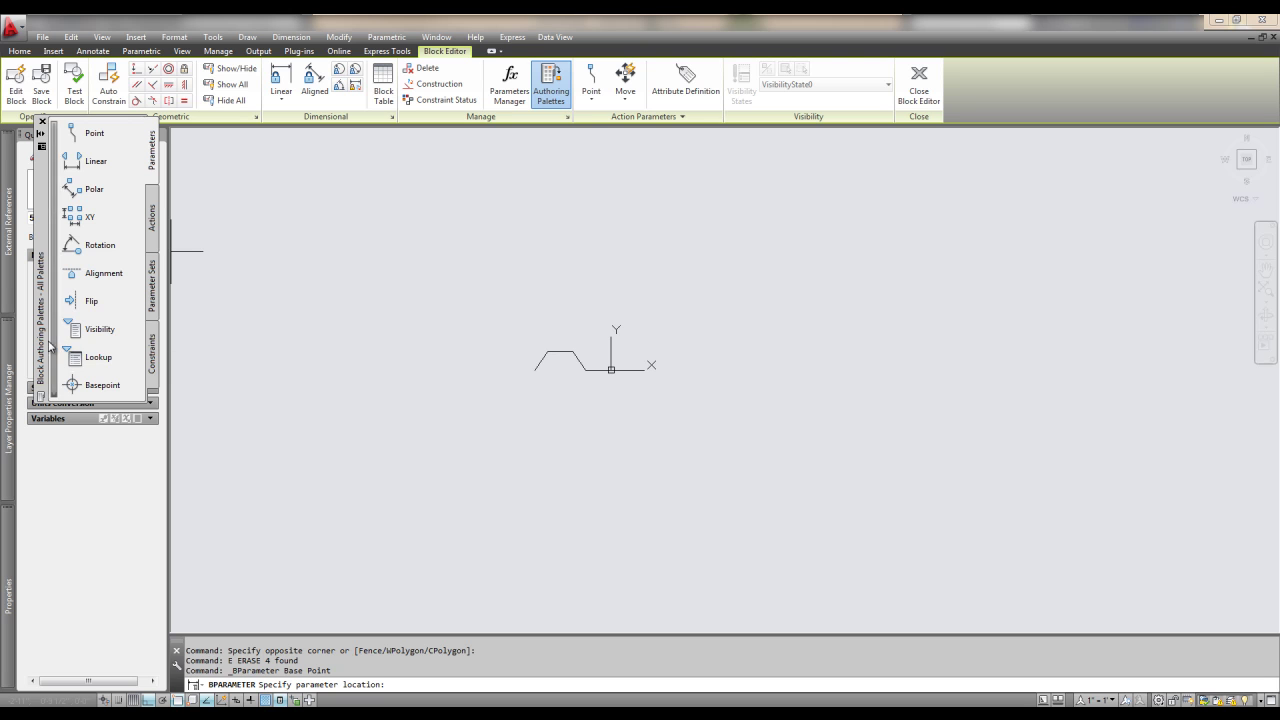
left_click(74, 386)
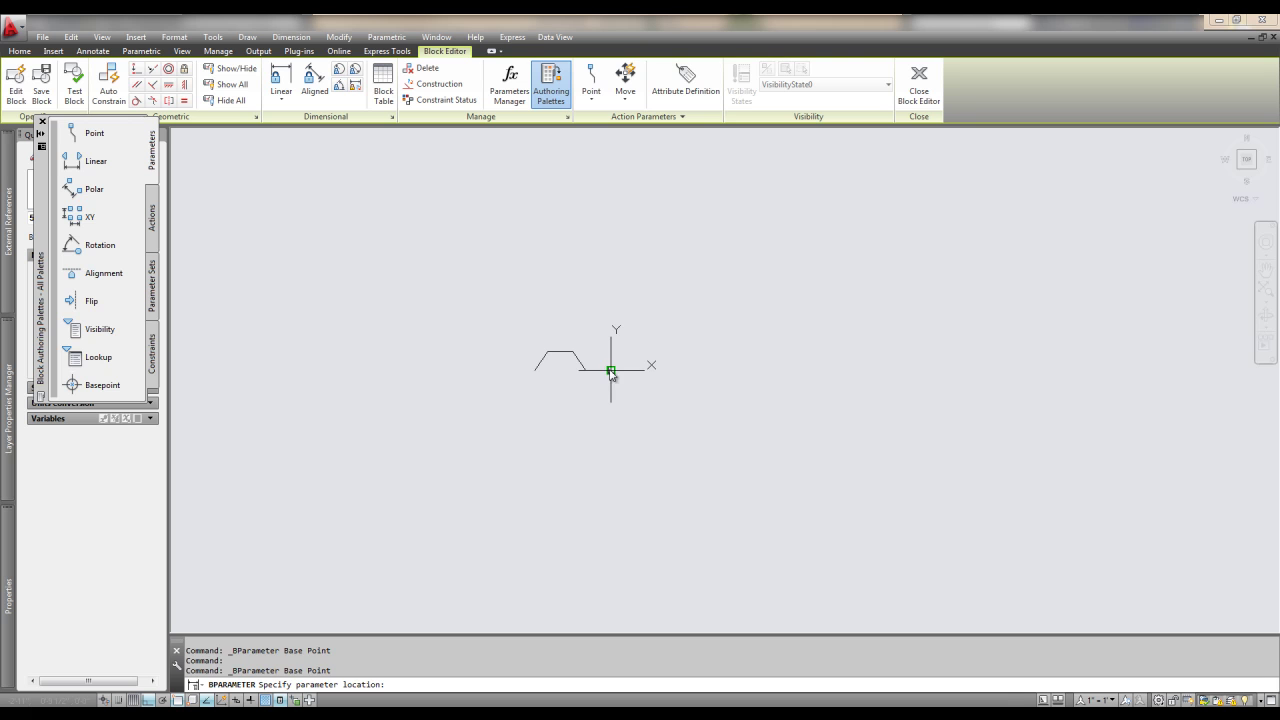
left_click(612, 368)
scroll(662, 385, "up", 2)
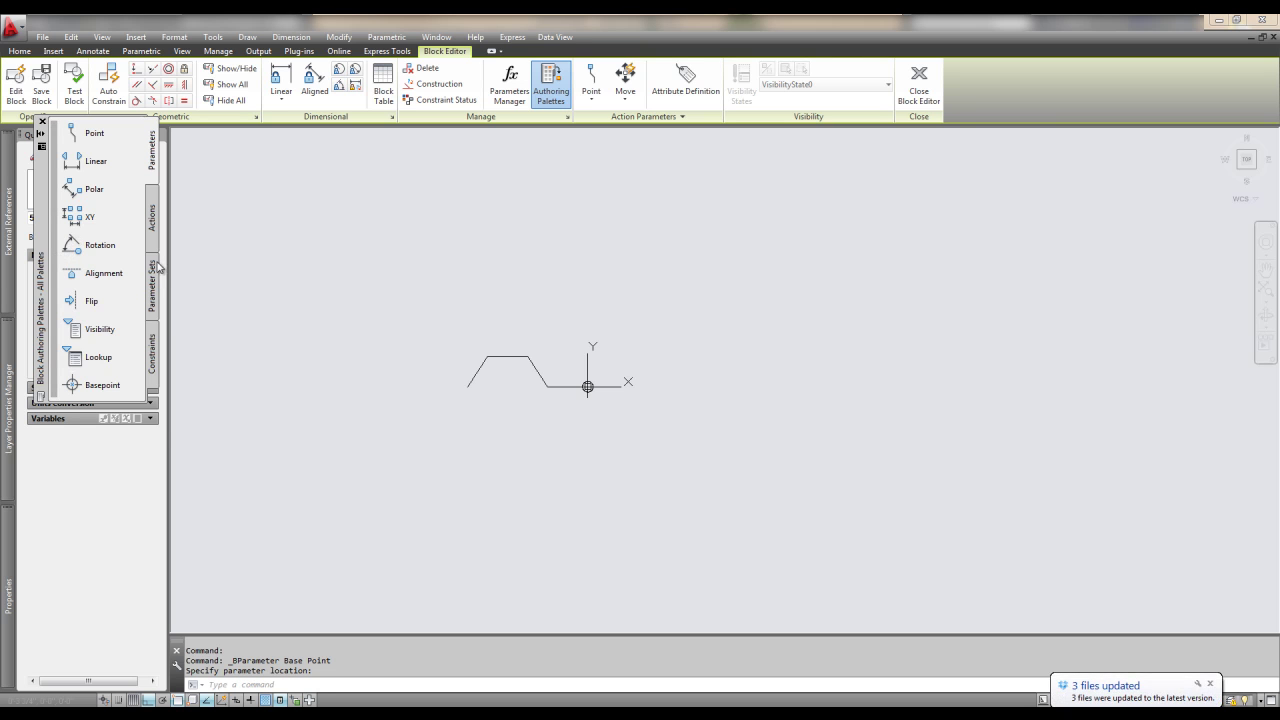
Look through the Actions, Parameter Sets and Constraints tabs, then choose the Linear parameter
left_click(157, 206)
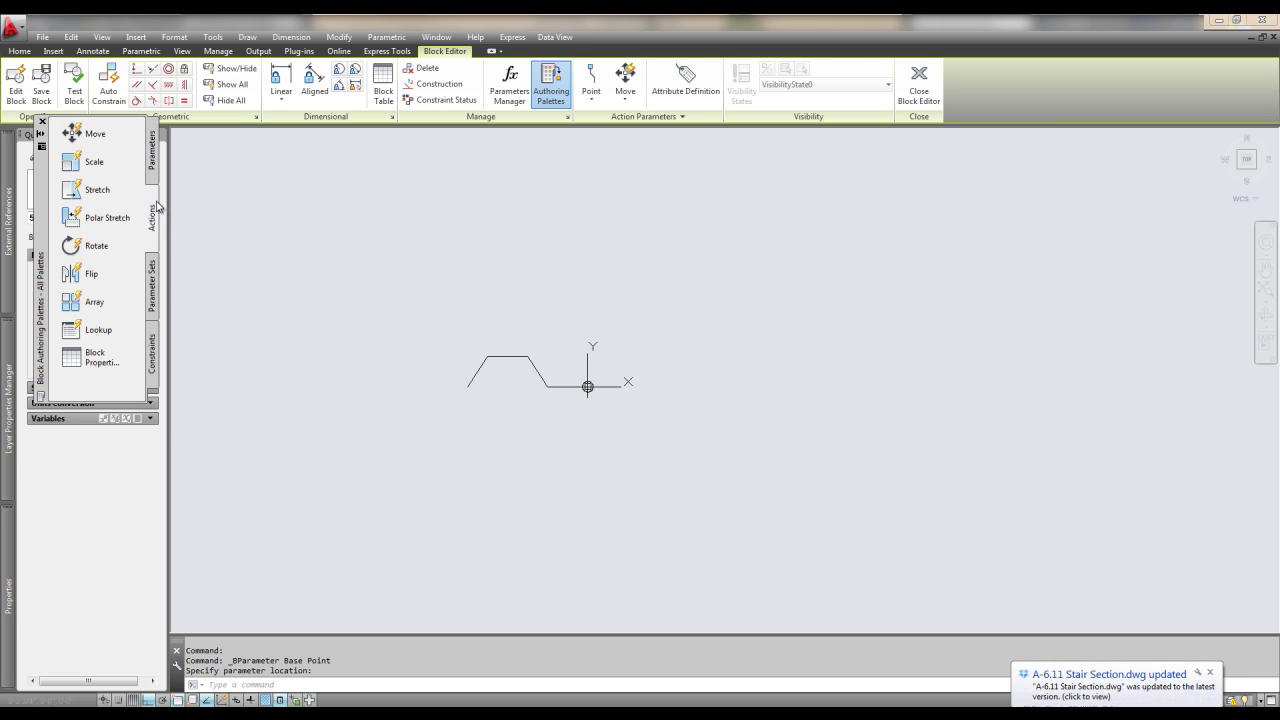
left_click(154, 284)
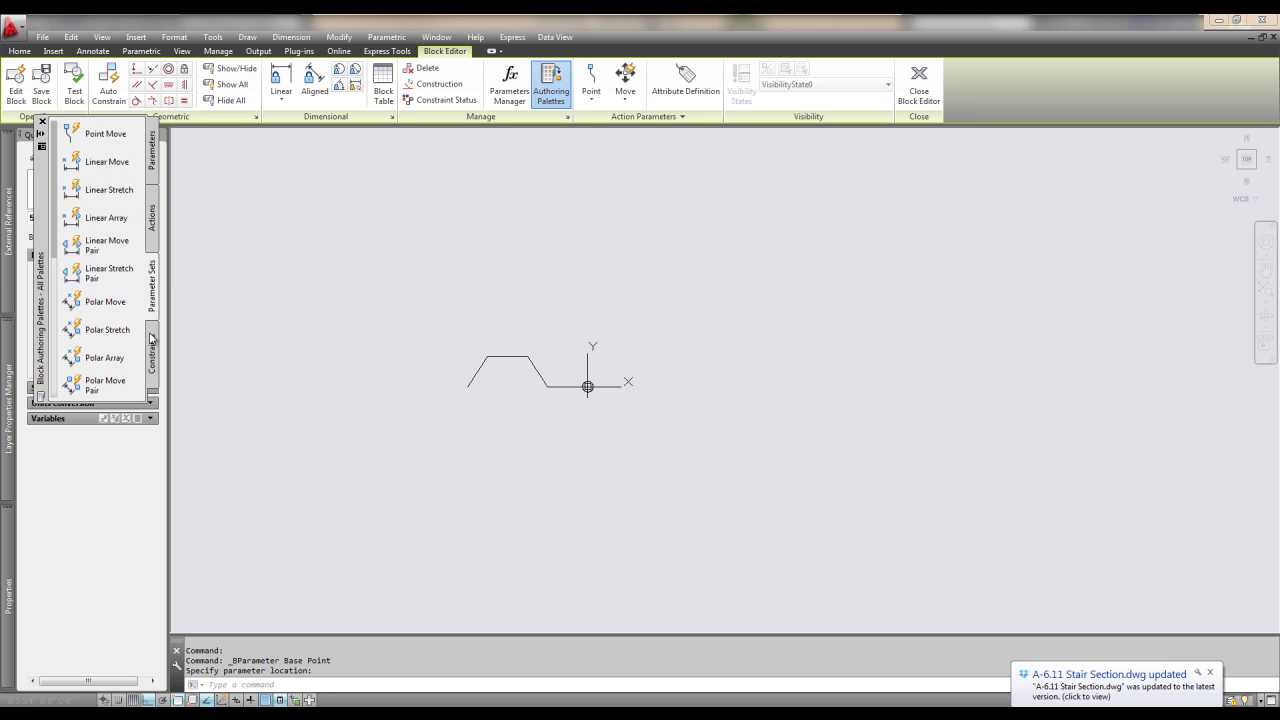
left_click(152, 344)
left_click(155, 234)
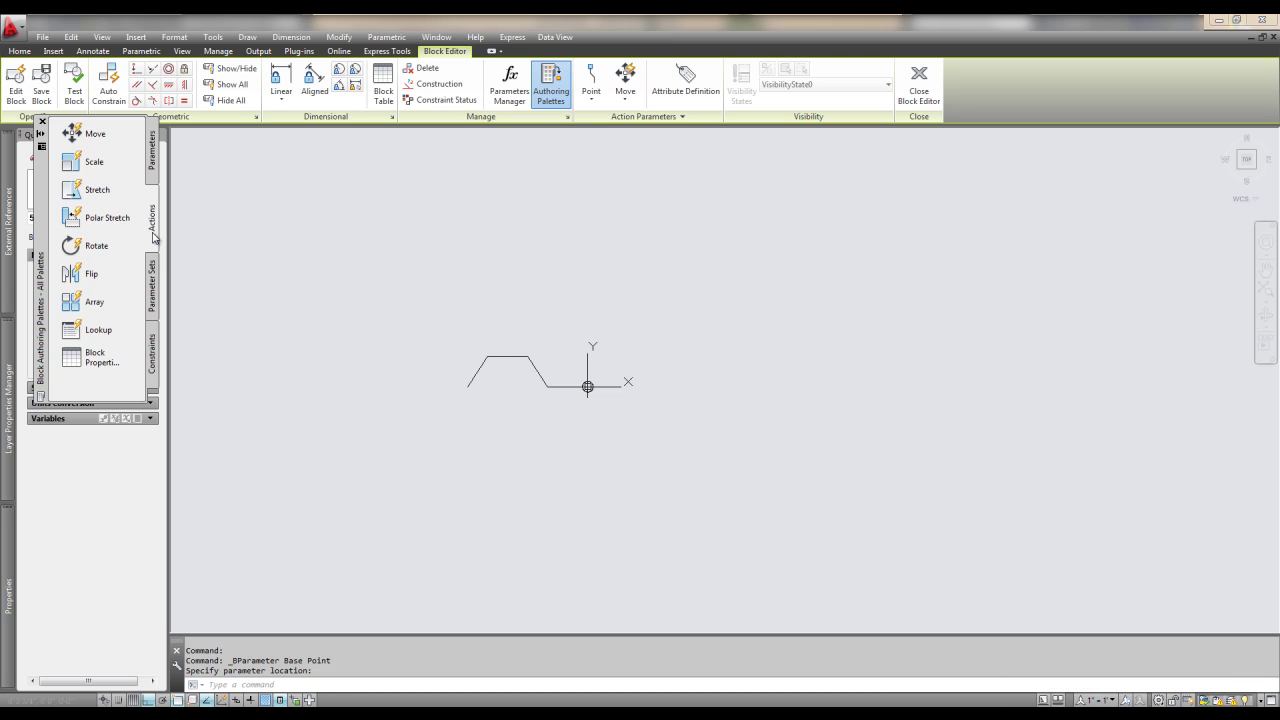
left_click(151, 162)
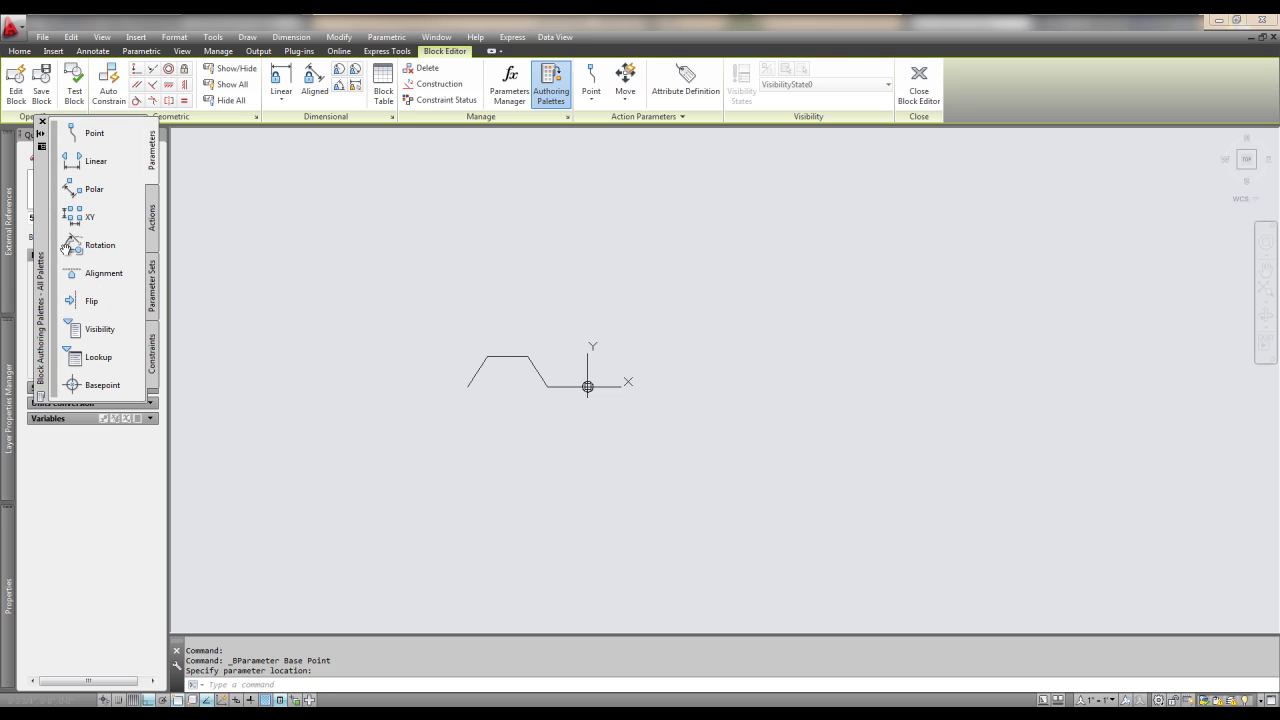
left_click(150, 216)
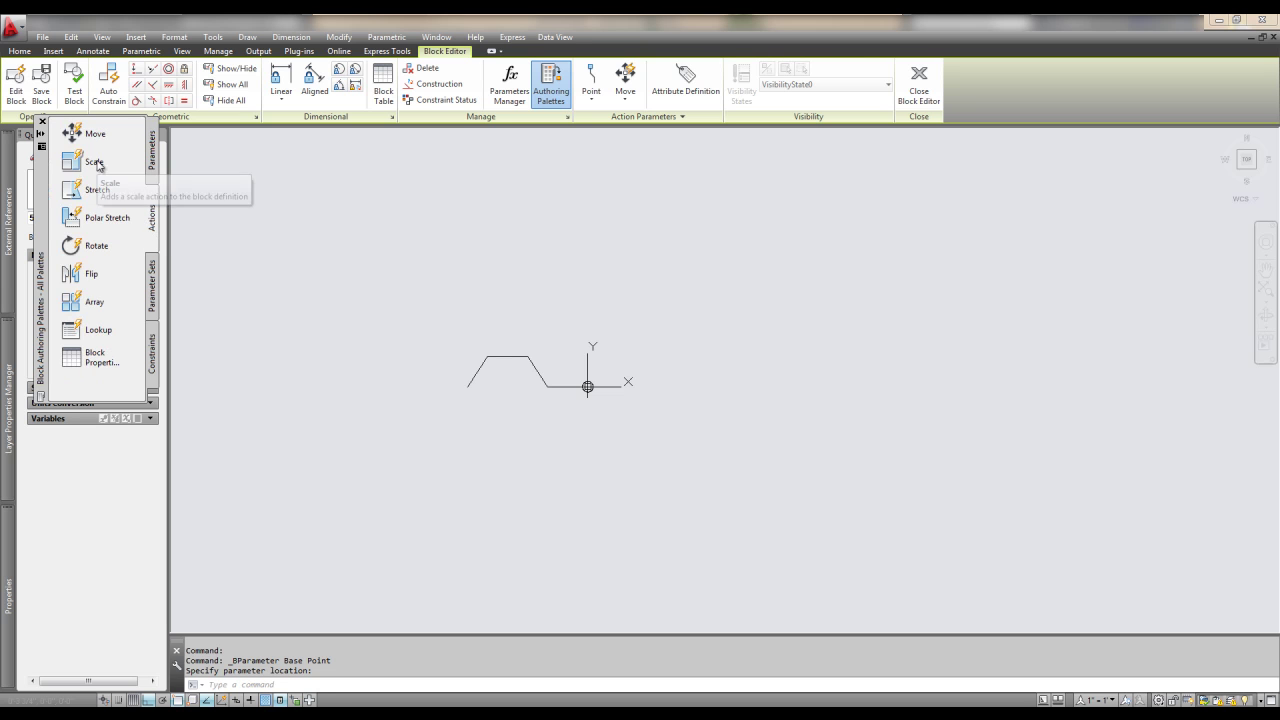
left_click(152, 162)
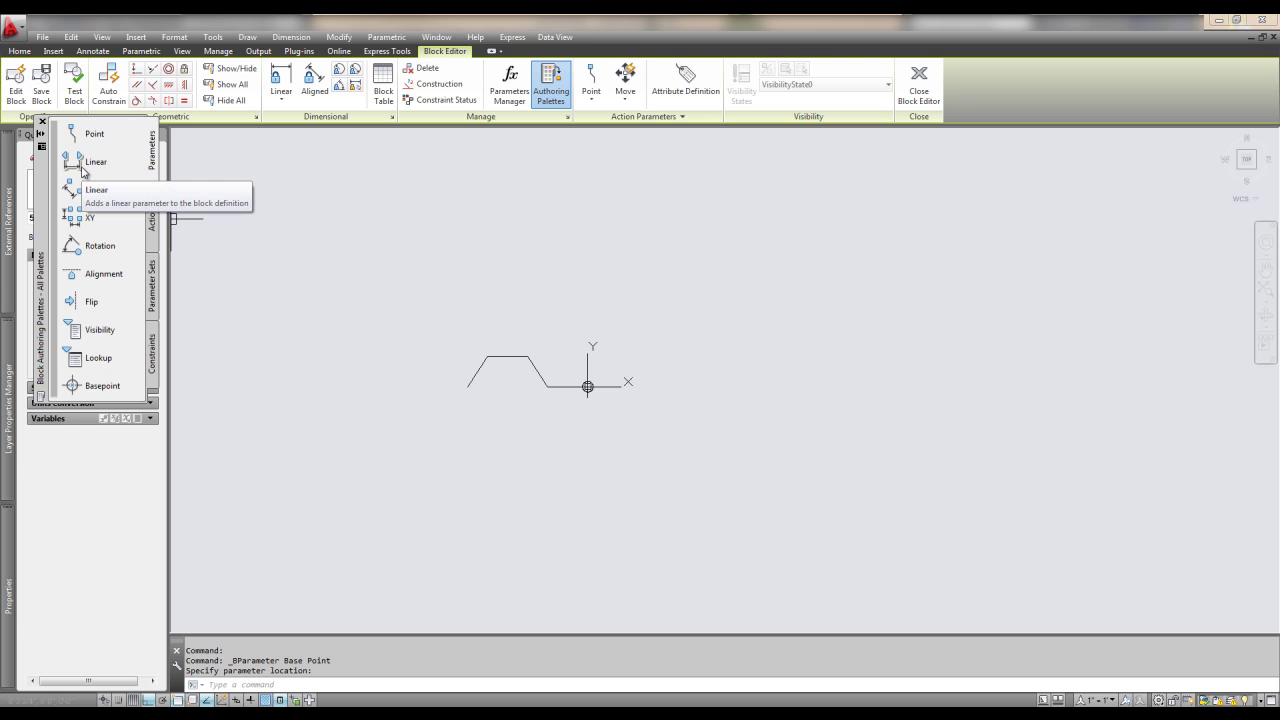
left_click(81, 165)
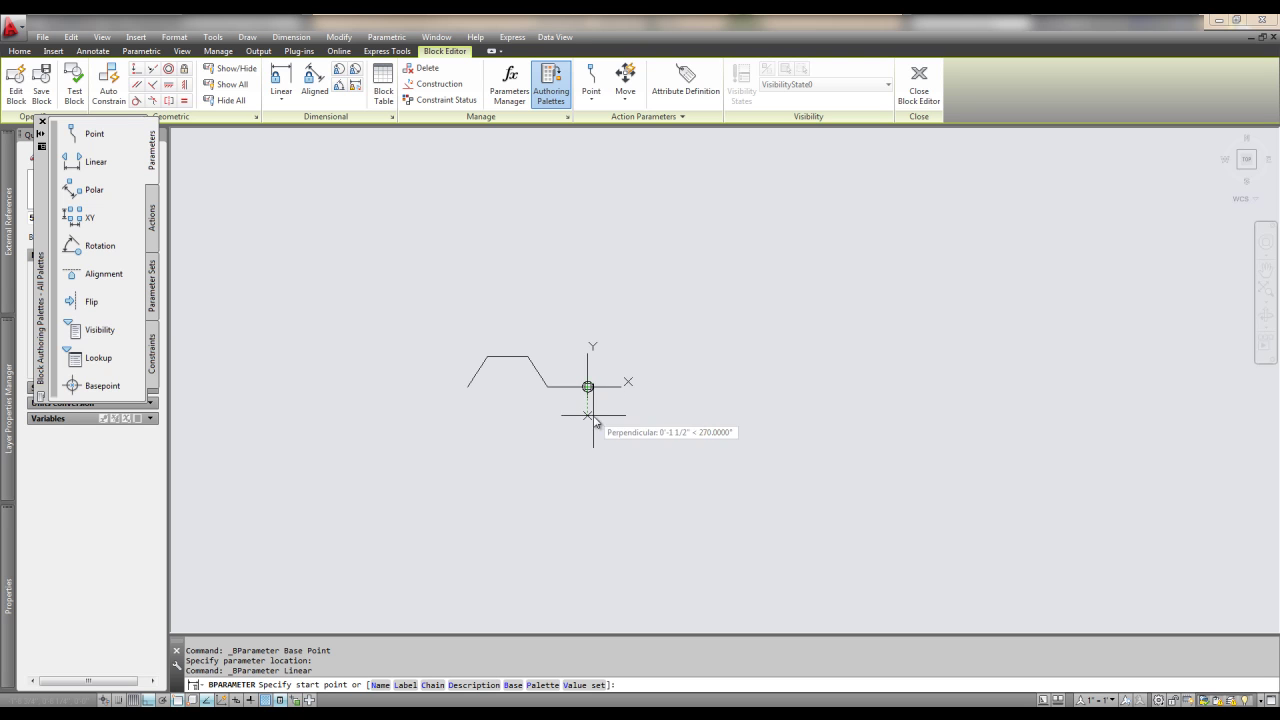
Add linear parameter Distance1 from the base point to the profile's left end, with no action
left_click(587, 386)
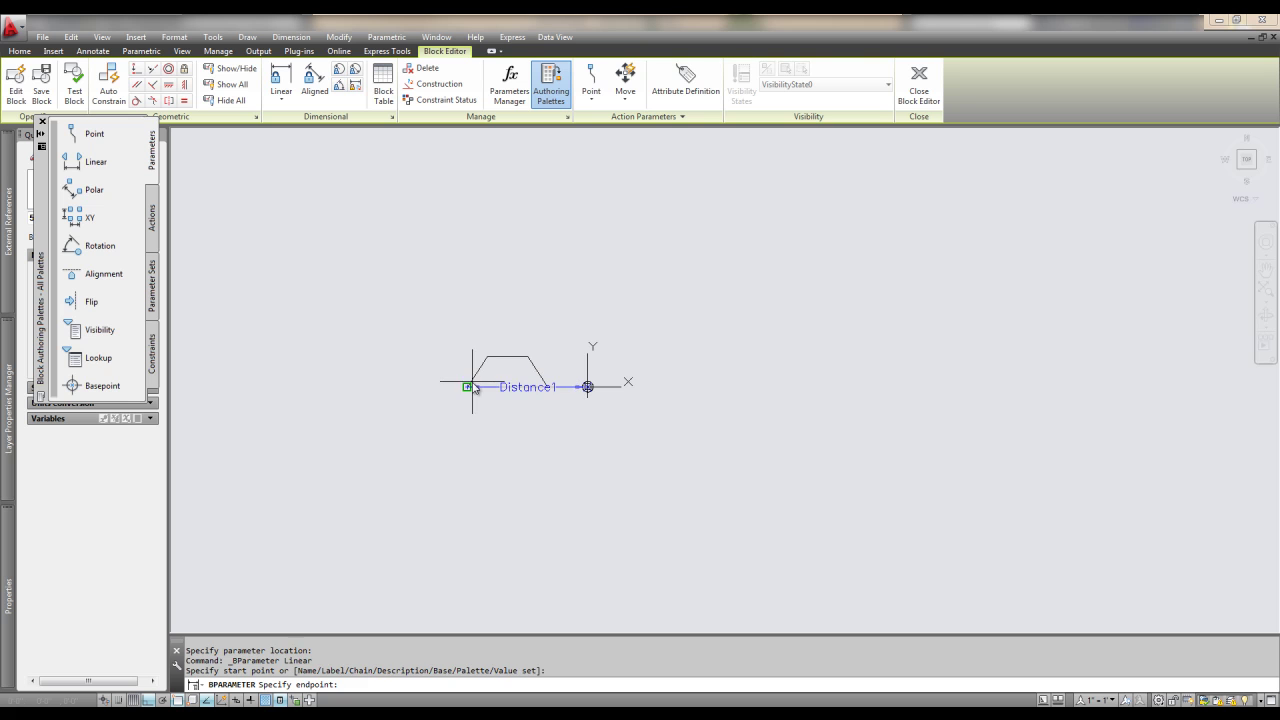
left_click(467, 386)
left_click(490, 436)
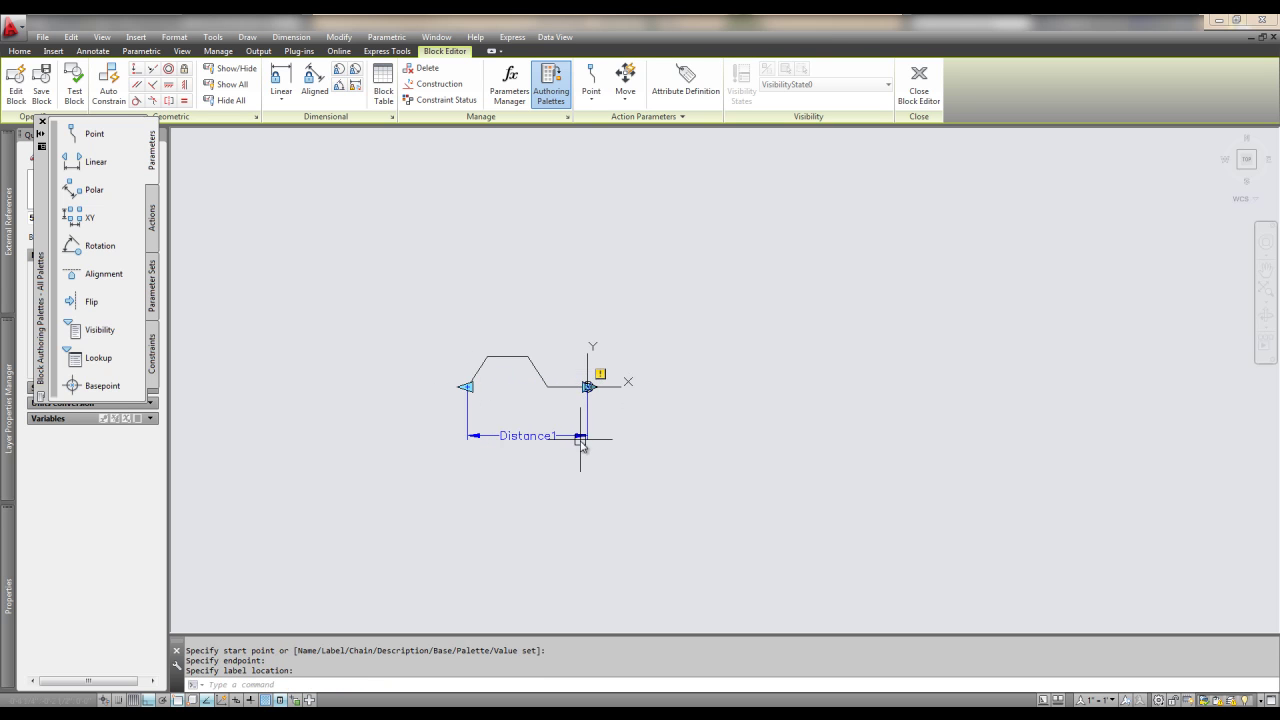
left_click(555, 435)
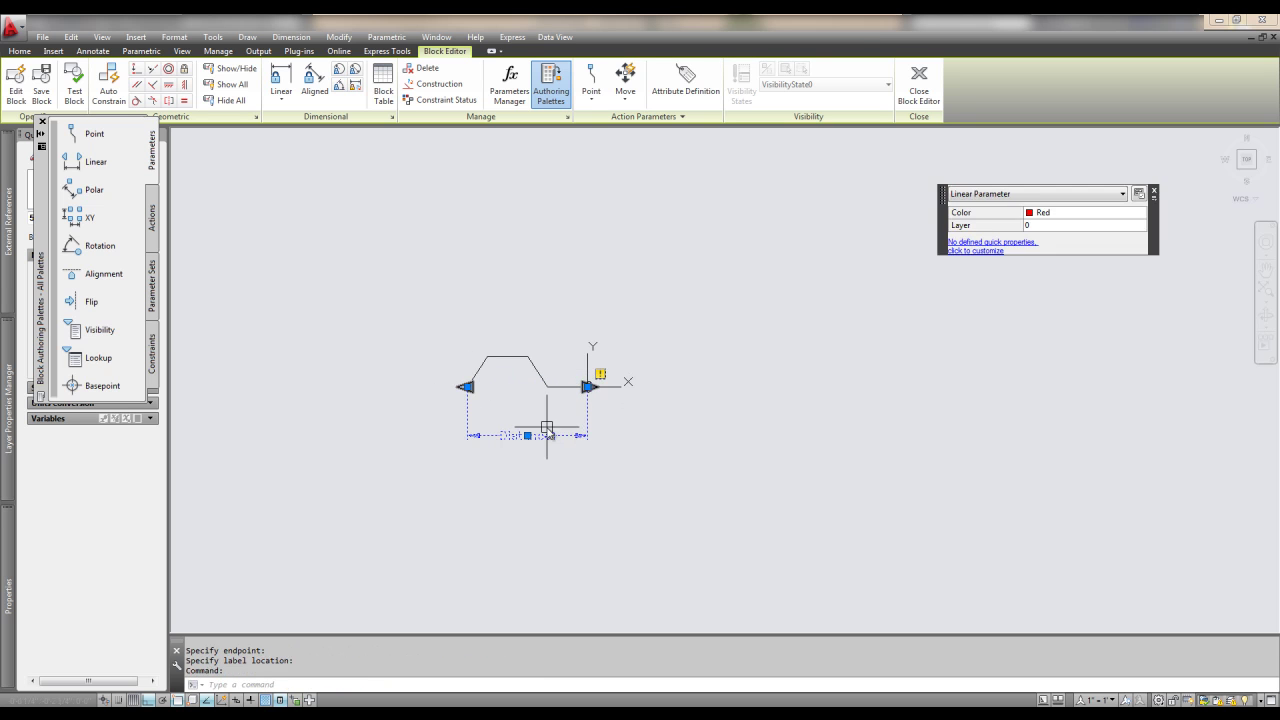
key("Escape")
double_click(600, 376)
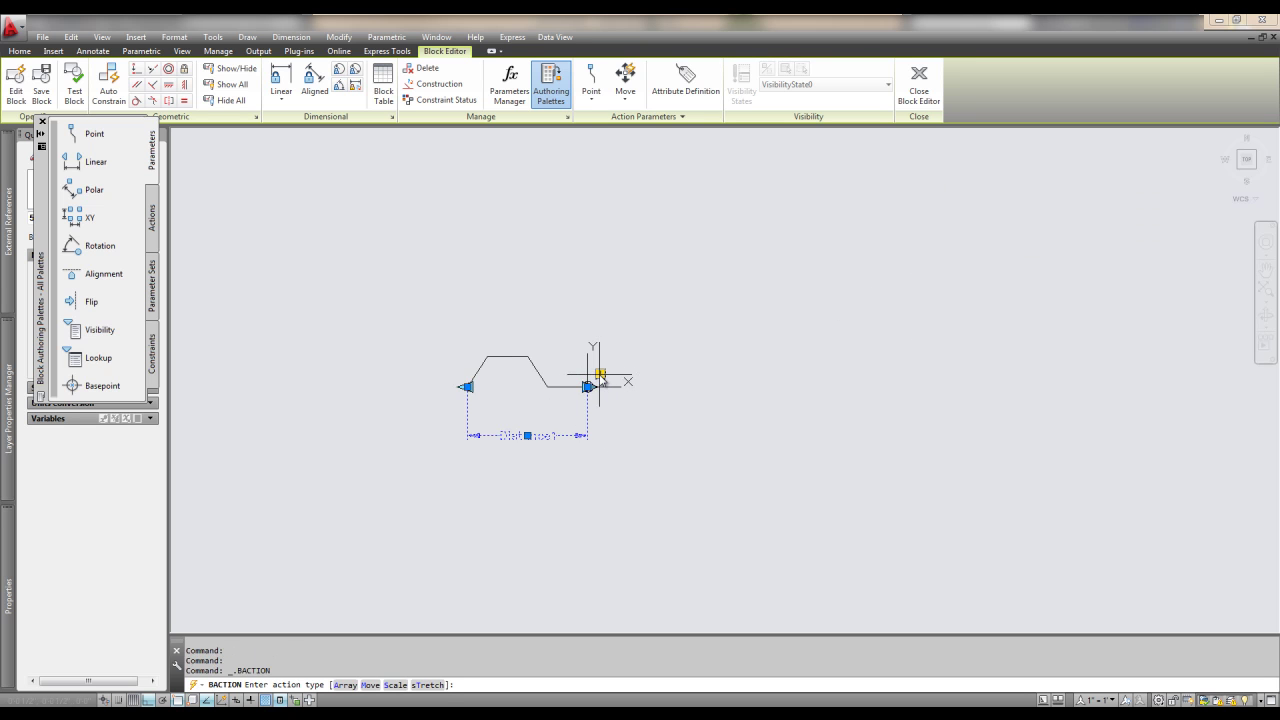
key("Escape")
key("Escape")
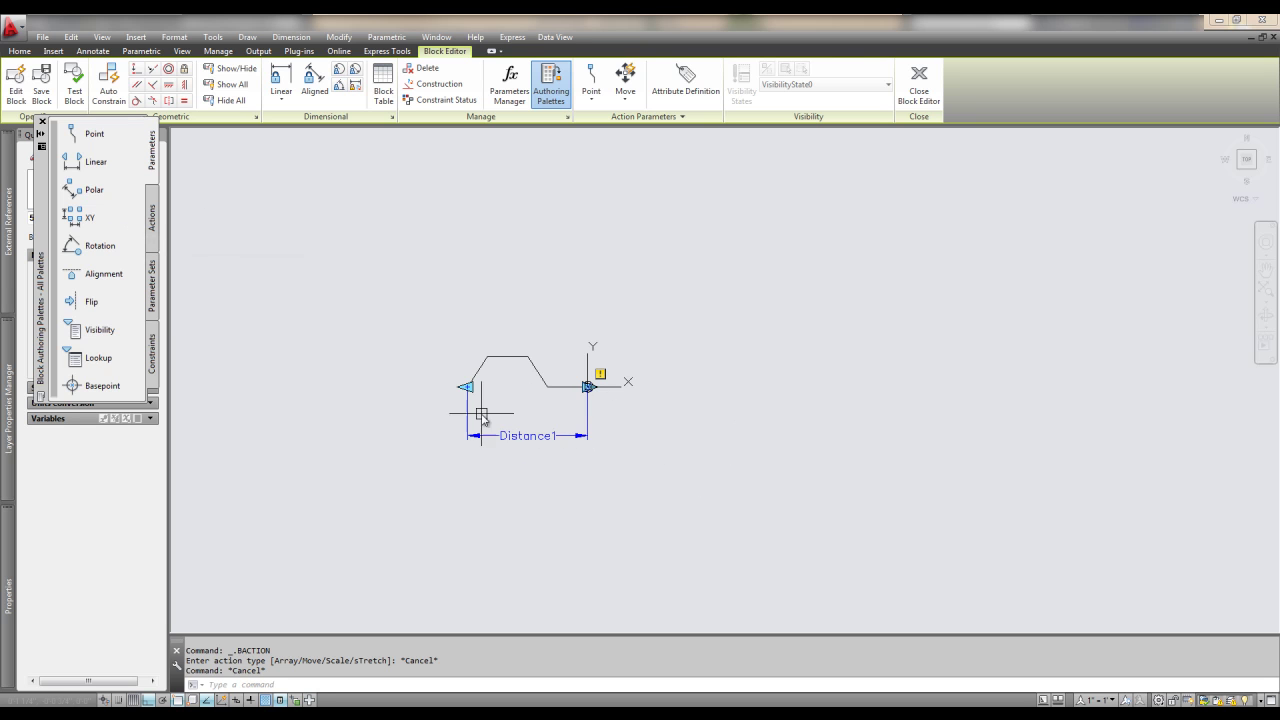
Attach an Array action to Distance1 for the rib profile, column spacing equal to its width
left_click(152, 218)
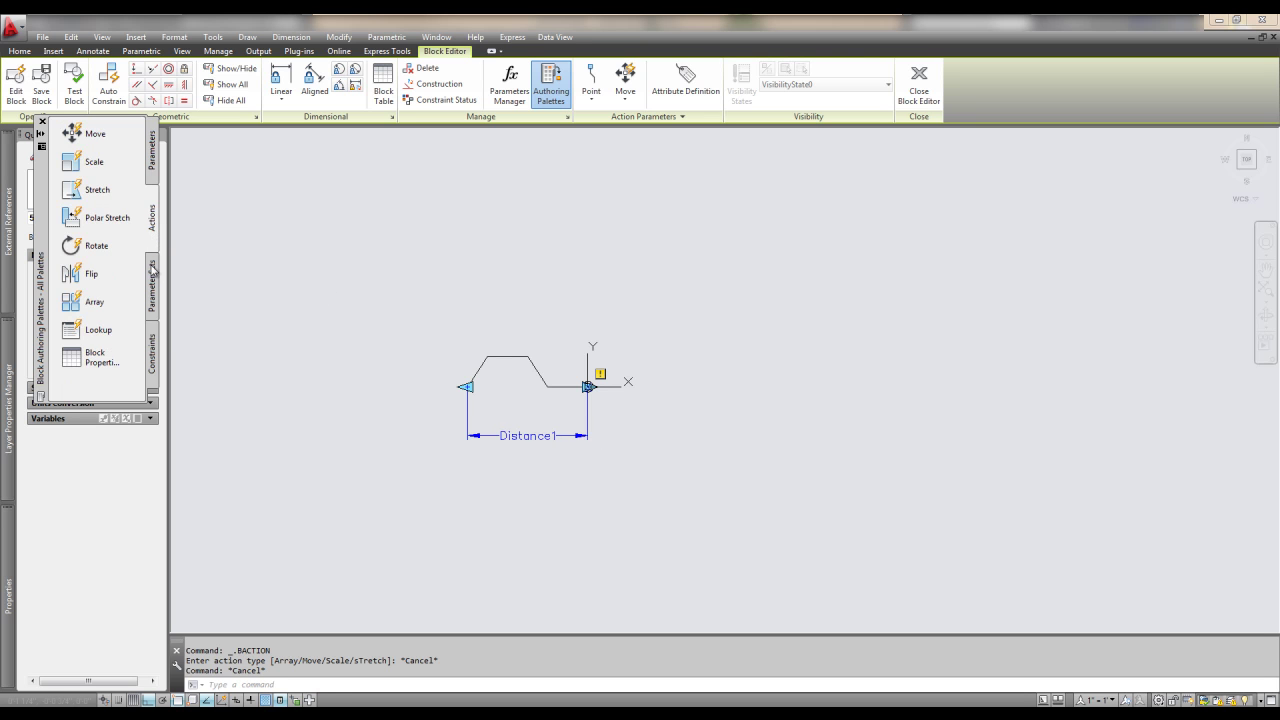
left_click(85, 301)
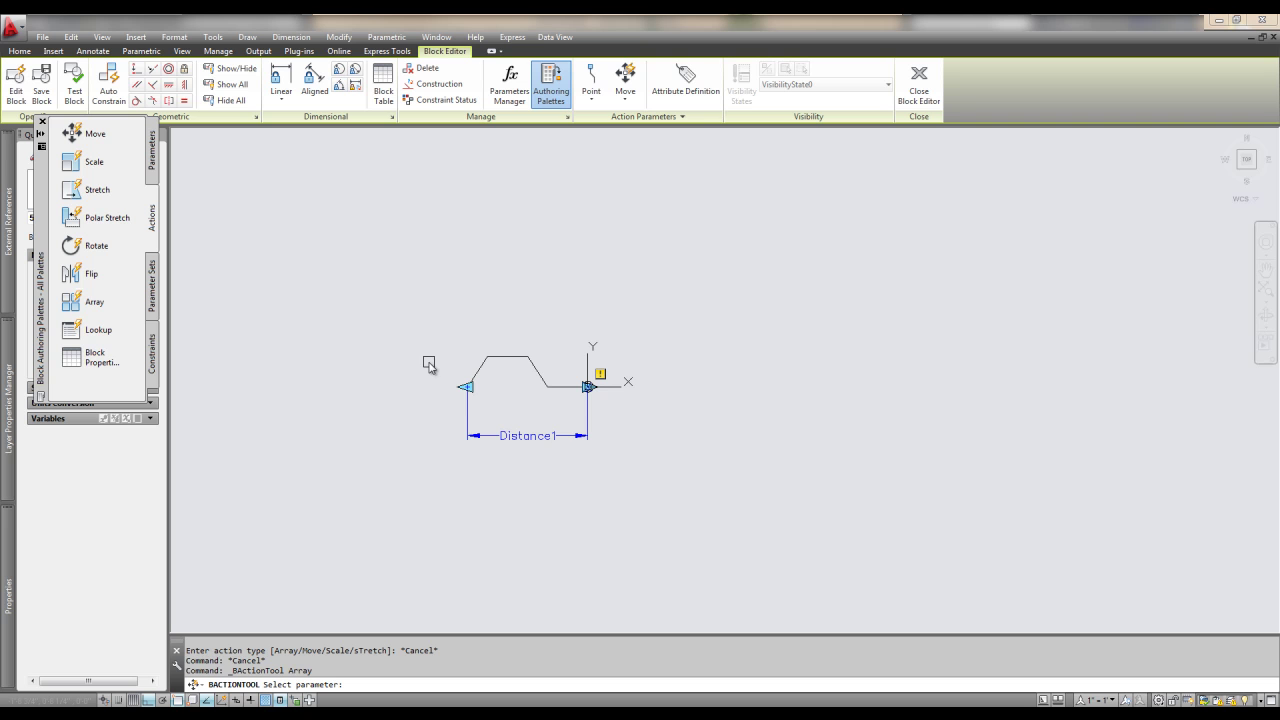
left_click(550, 441)
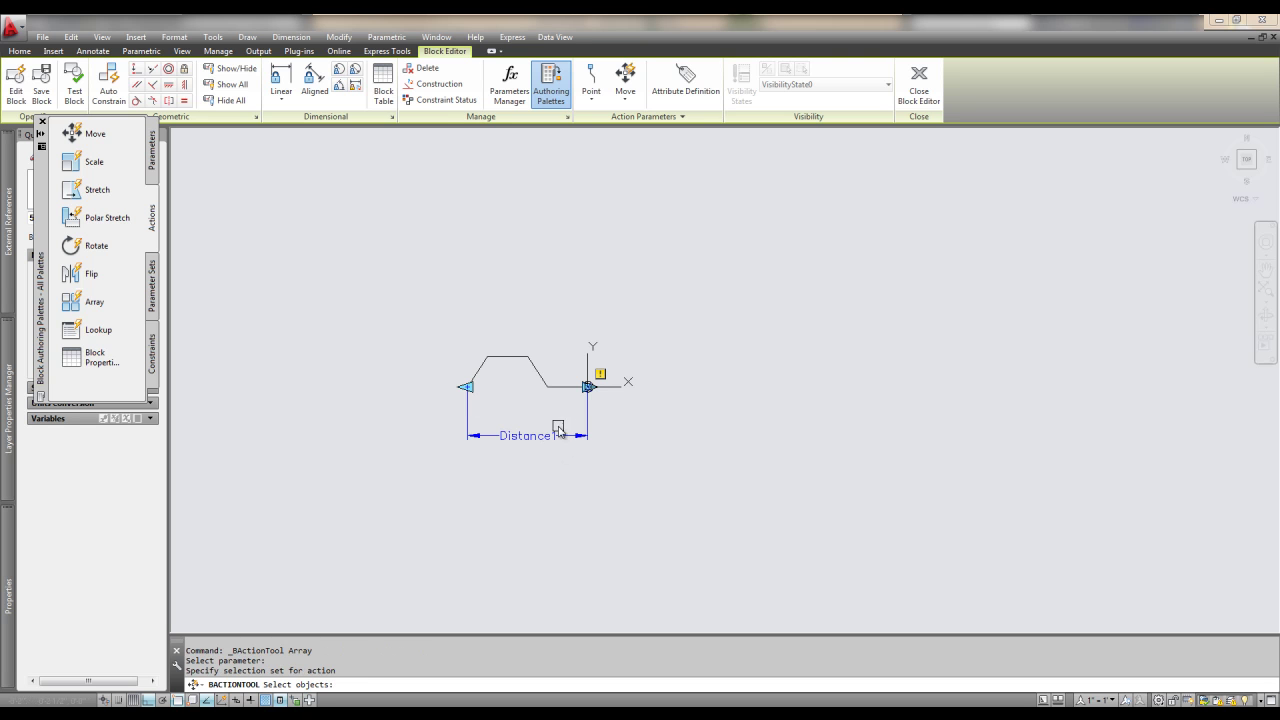
left_click(547, 387)
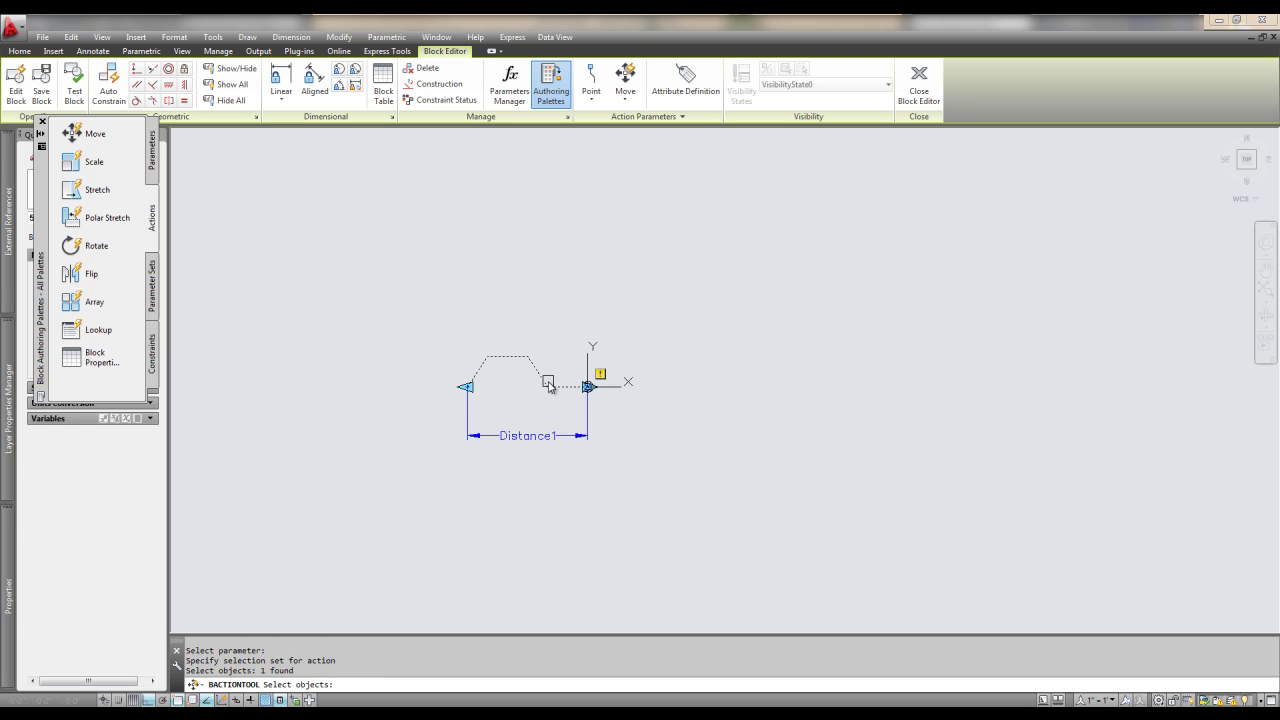
key("Return")
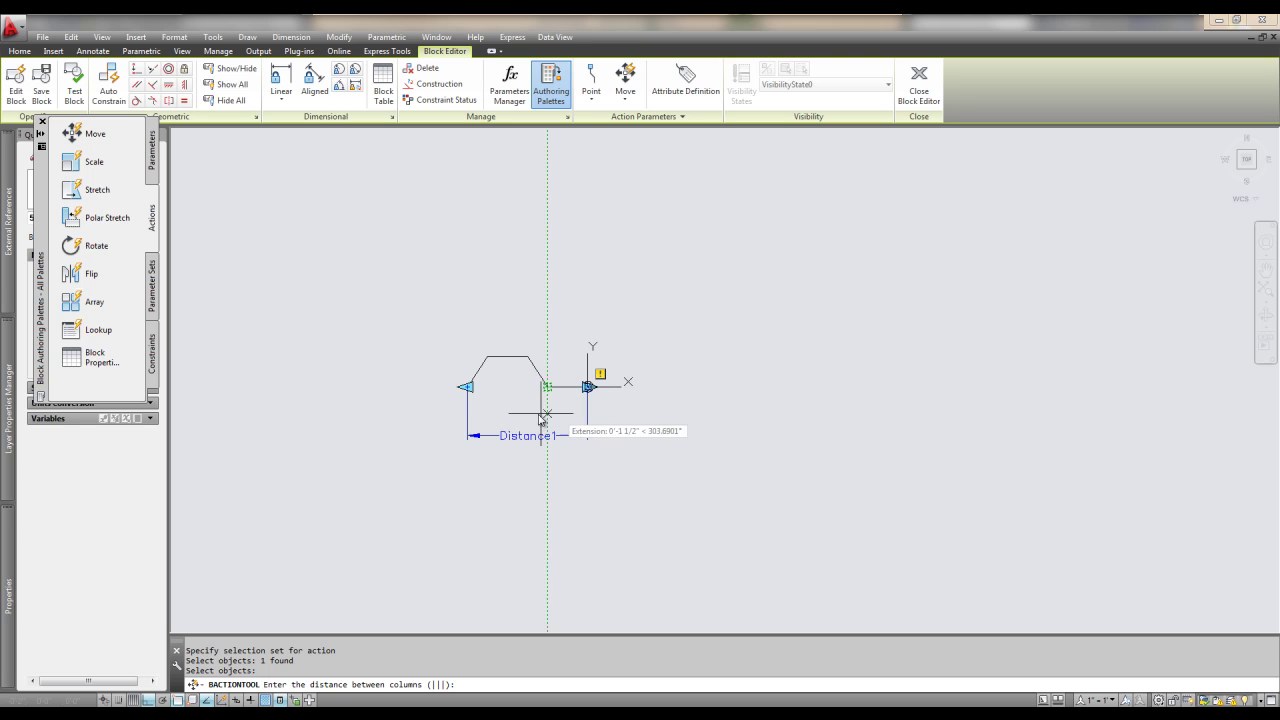
left_click(589, 389)
left_click(470, 388)
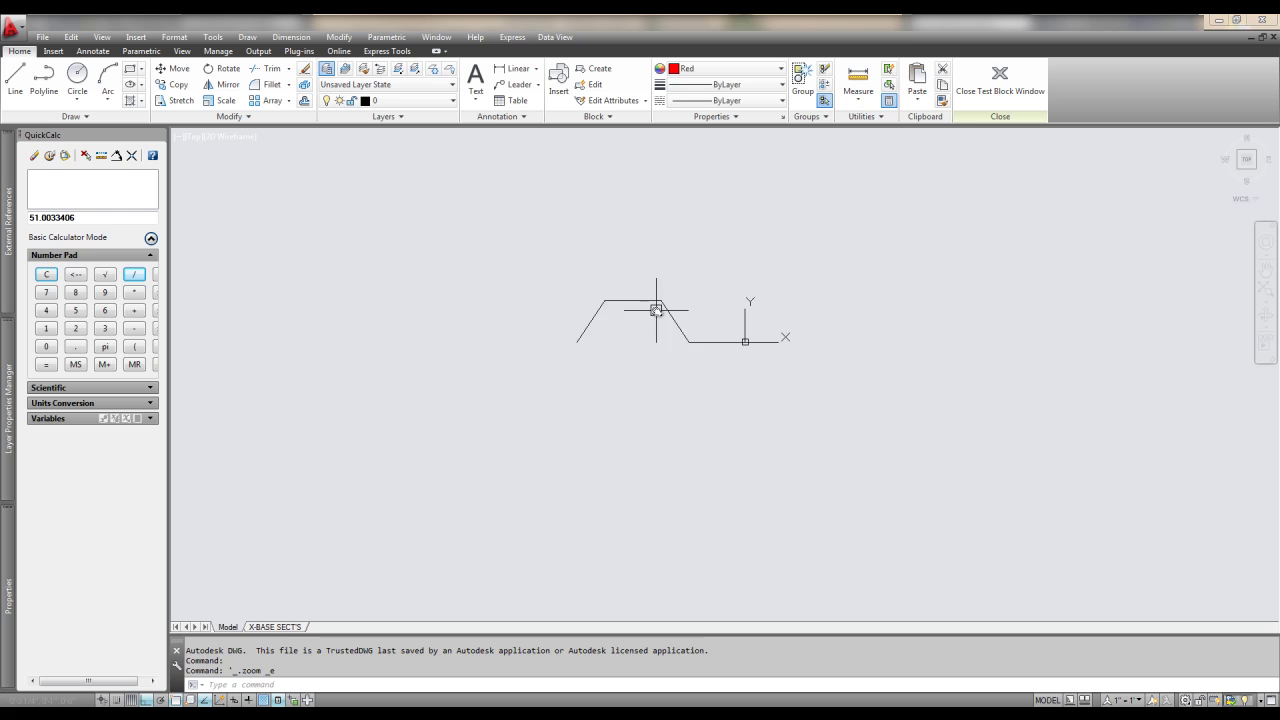
Drag the deck's left grip to five corrugations, shorten it, then set about 4'-4"
left_click(665, 308)
left_click(575, 342)
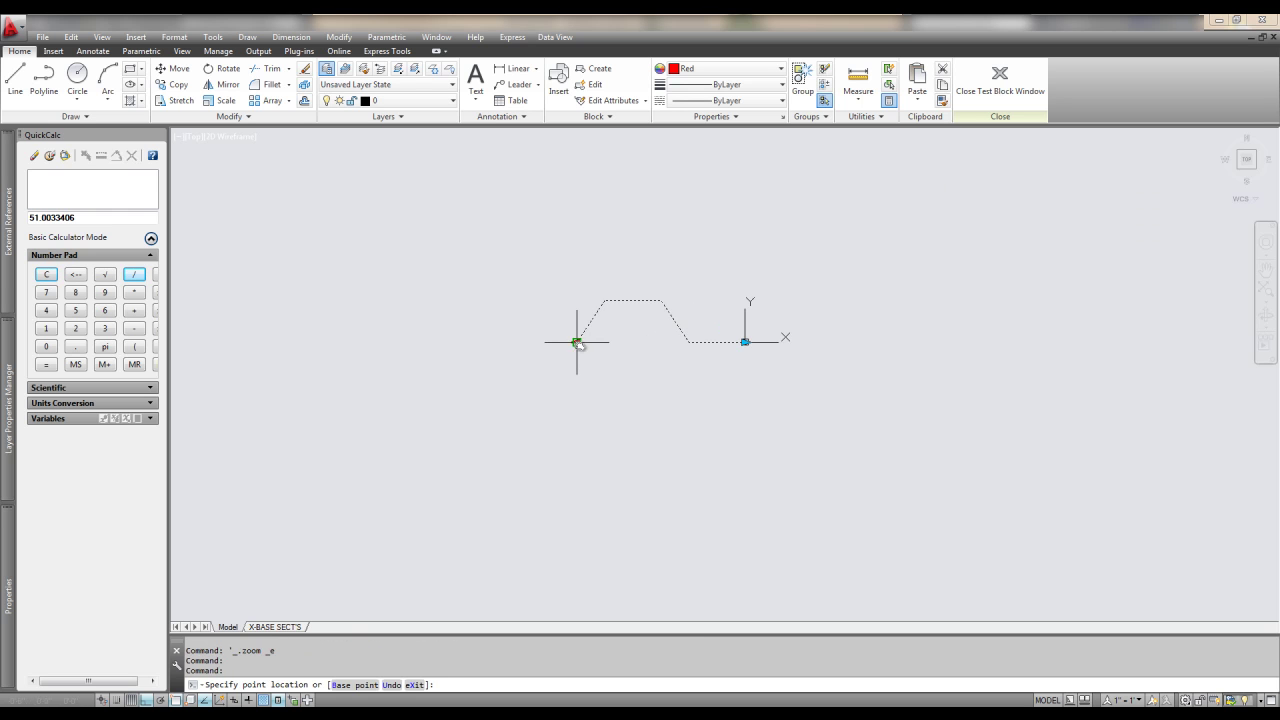
scroll(337, 377, "down", 2)
middle_click_drag(337, 377, 511, 430)
left_click(346, 440)
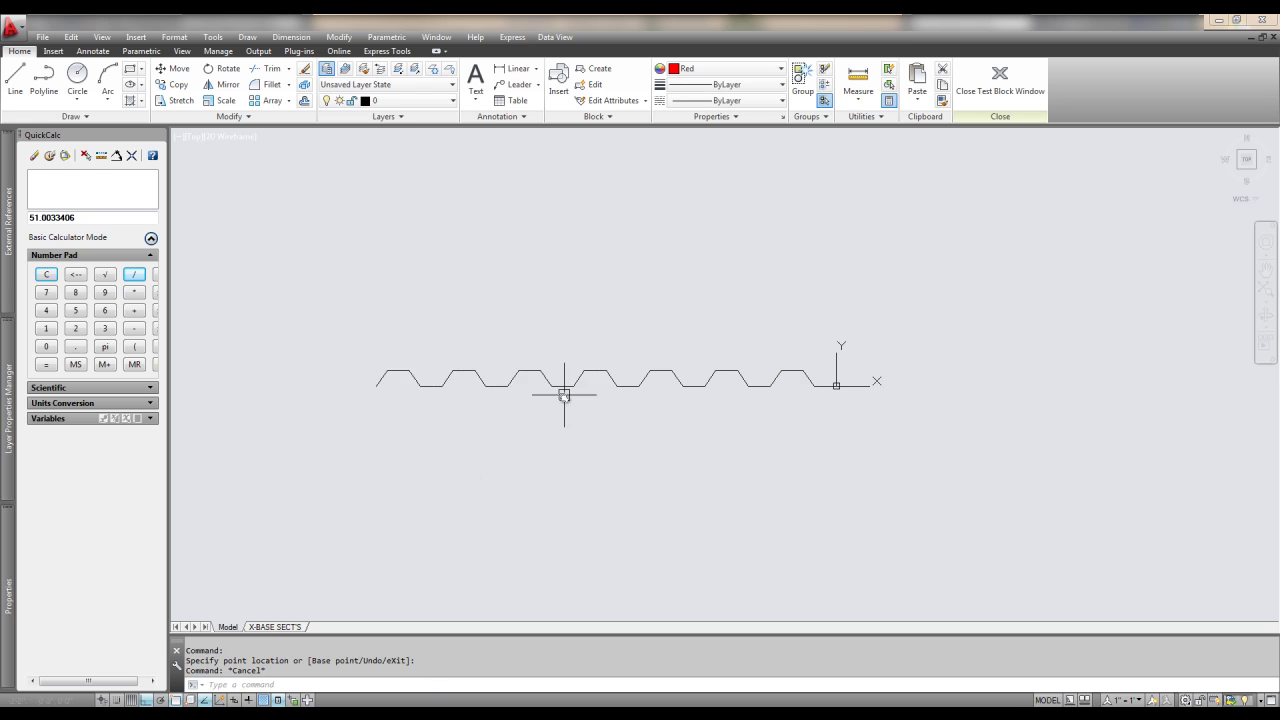
left_click(339, 376)
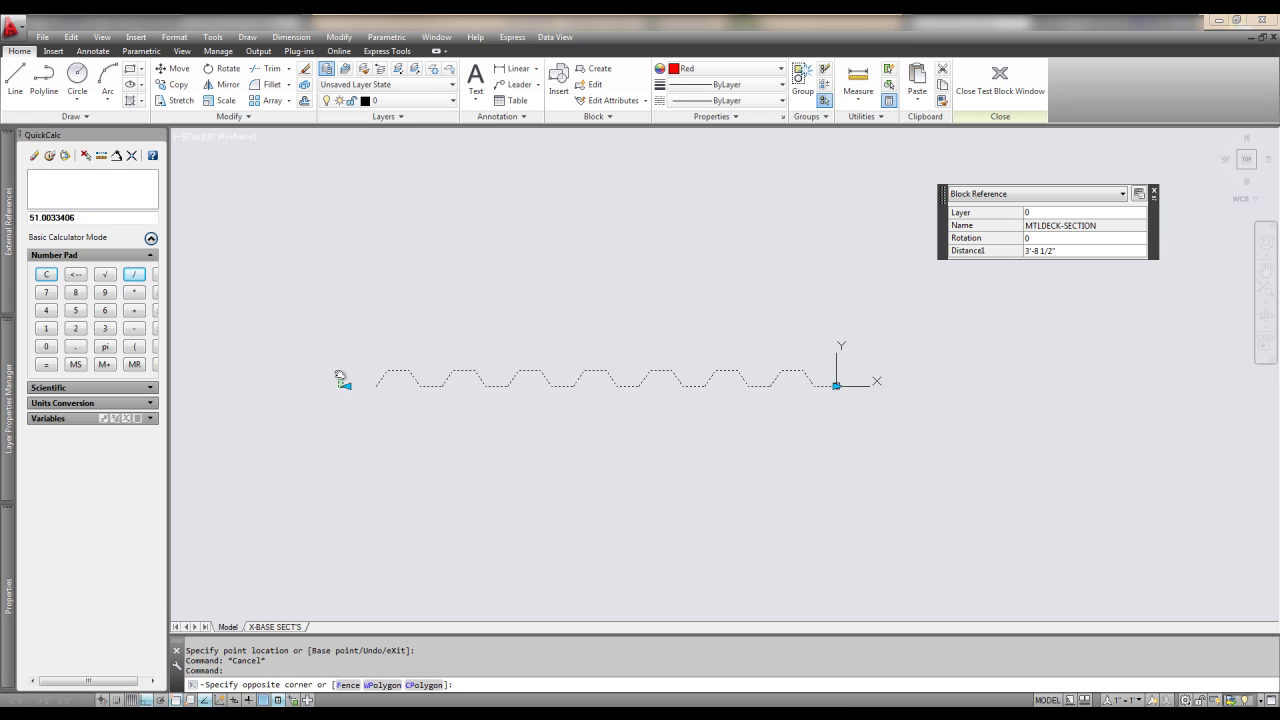
left_click(346, 375)
left_click(343, 385)
left_click(608, 455)
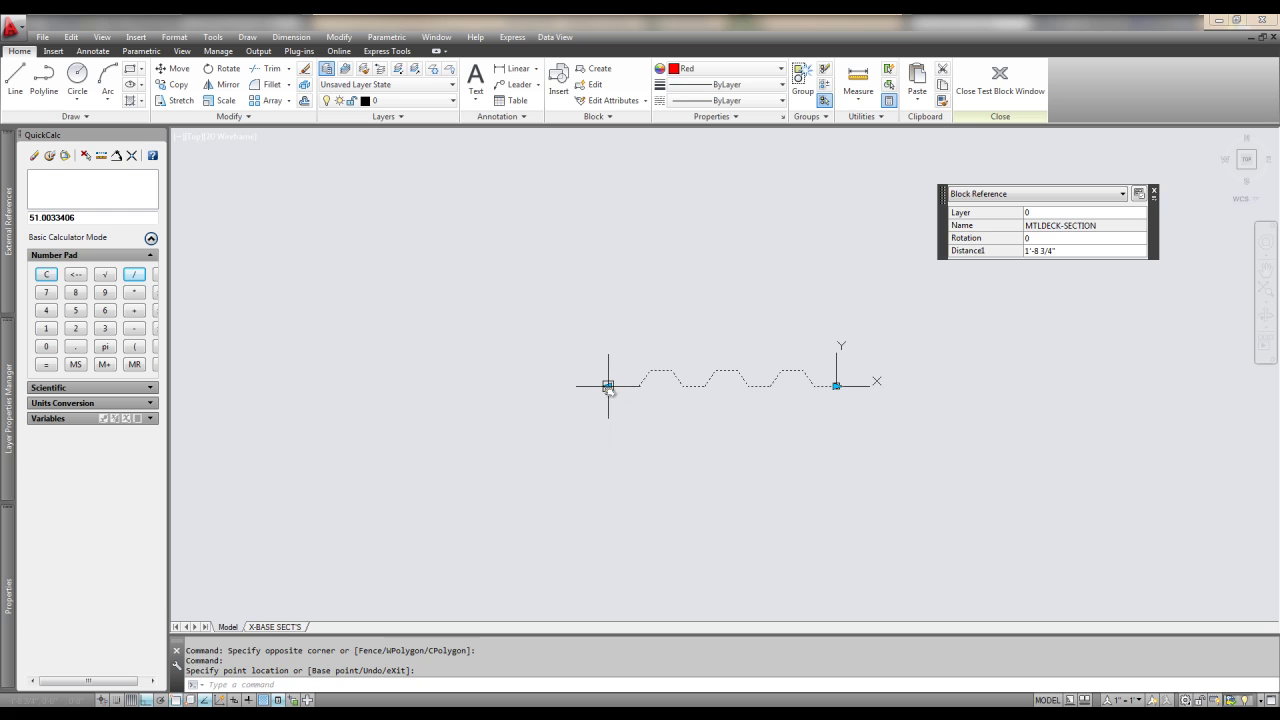
left_click(607, 386)
left_click(278, 438)
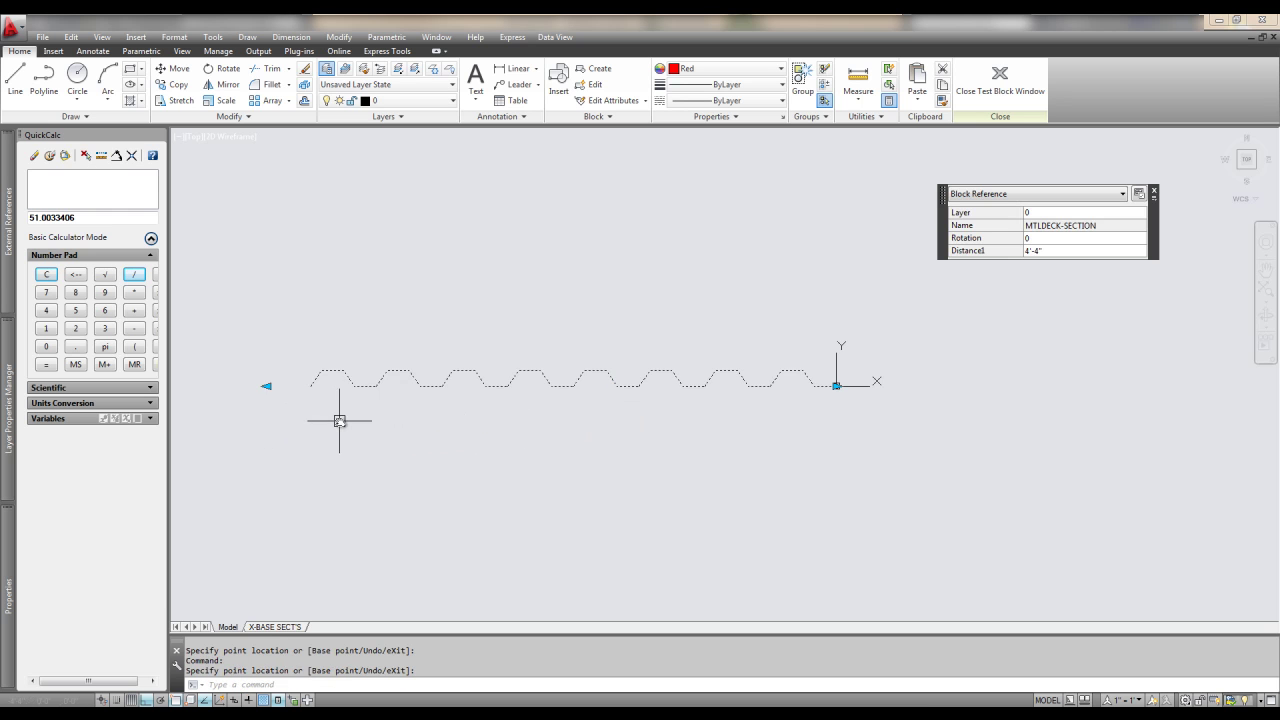
Stretch the deck far left until Distance1 reads about 36'-5 1/4"
scroll(337, 420, "down", 4)
left_click(708, 447)
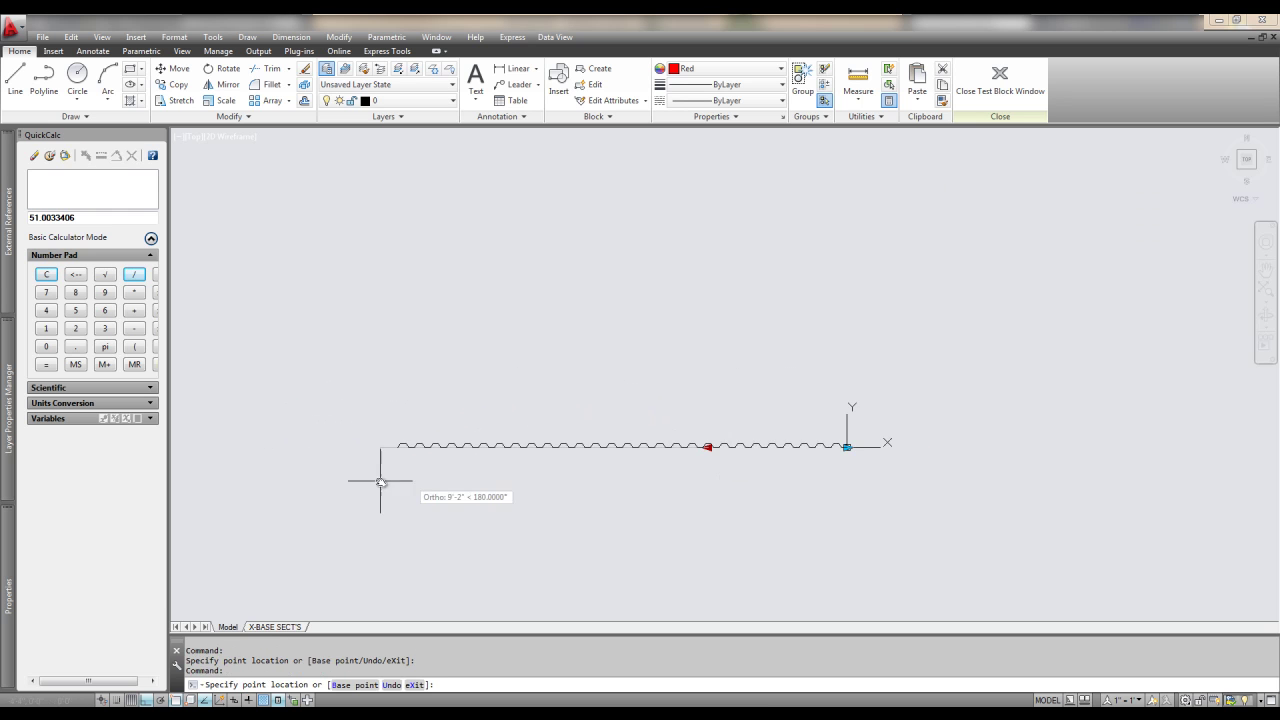
left_click(383, 474)
scroll(514, 457, "down", 2)
key("Escape")
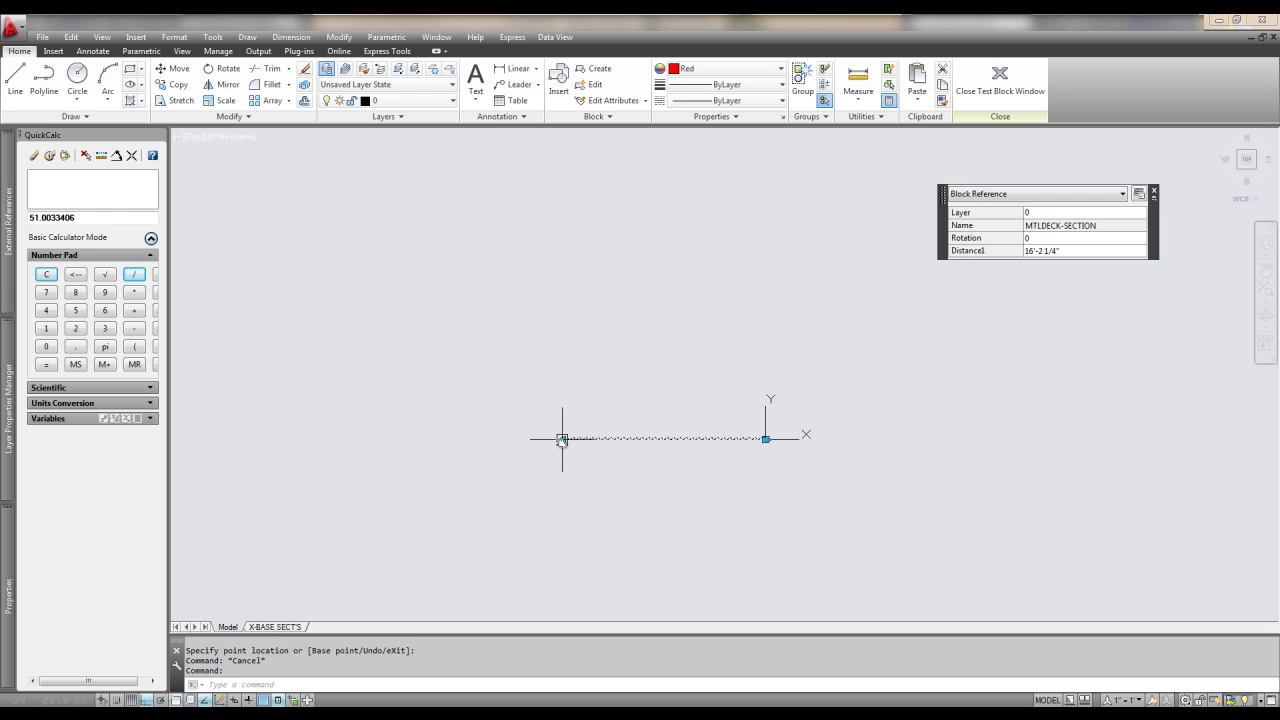
left_click(561, 438)
left_click(343, 467)
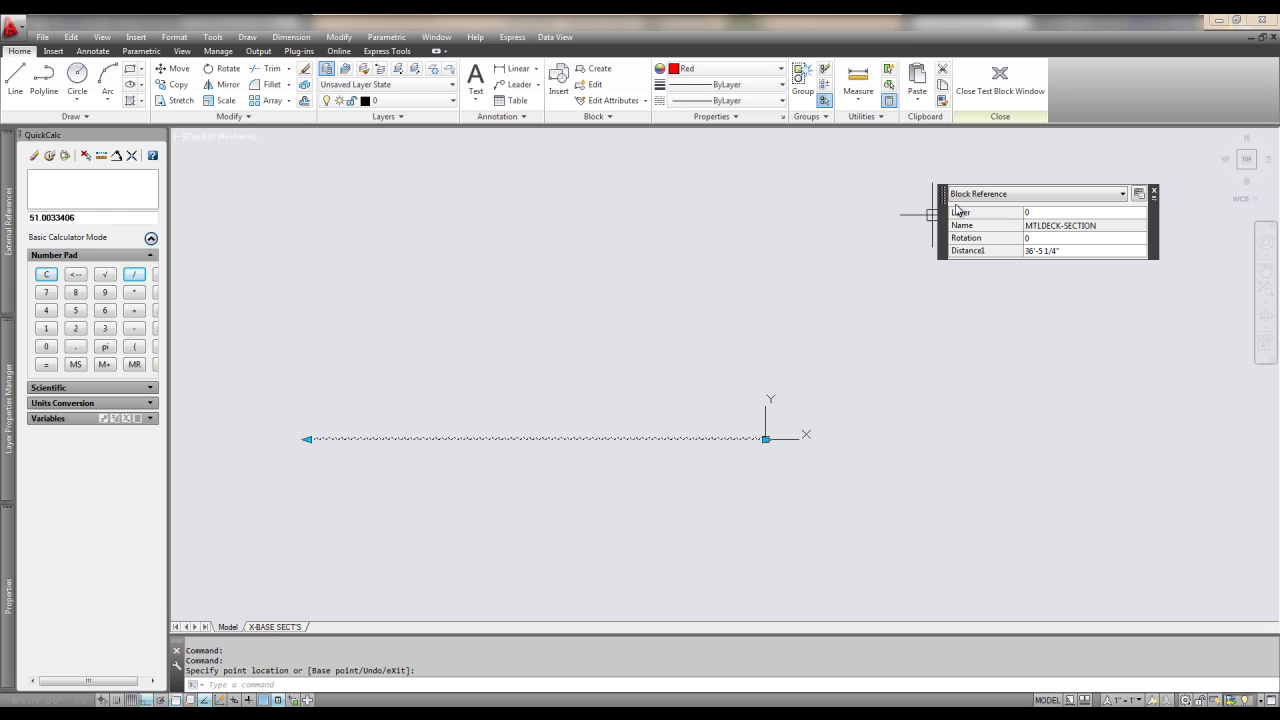
Close the Test Block Window and Block Editor, saving changes to MTLDECK-SECTION
key("Escape")
left_click(699, 441)
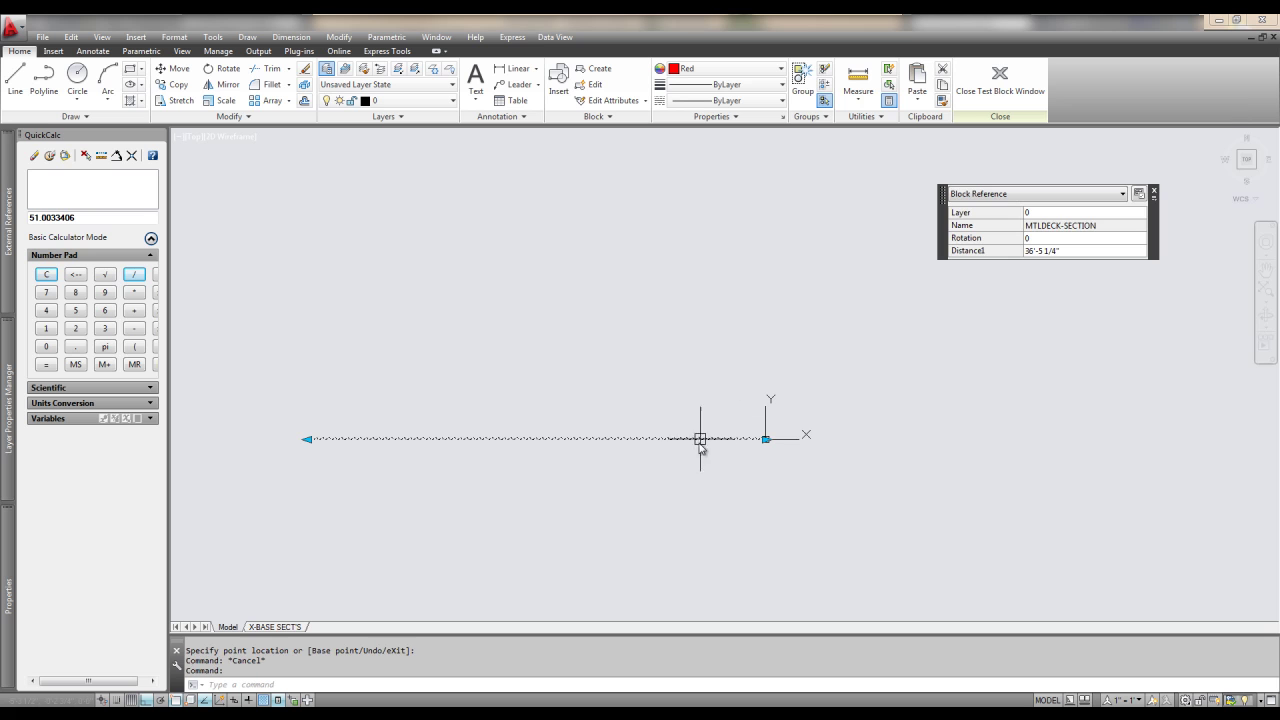
left_click(1009, 94)
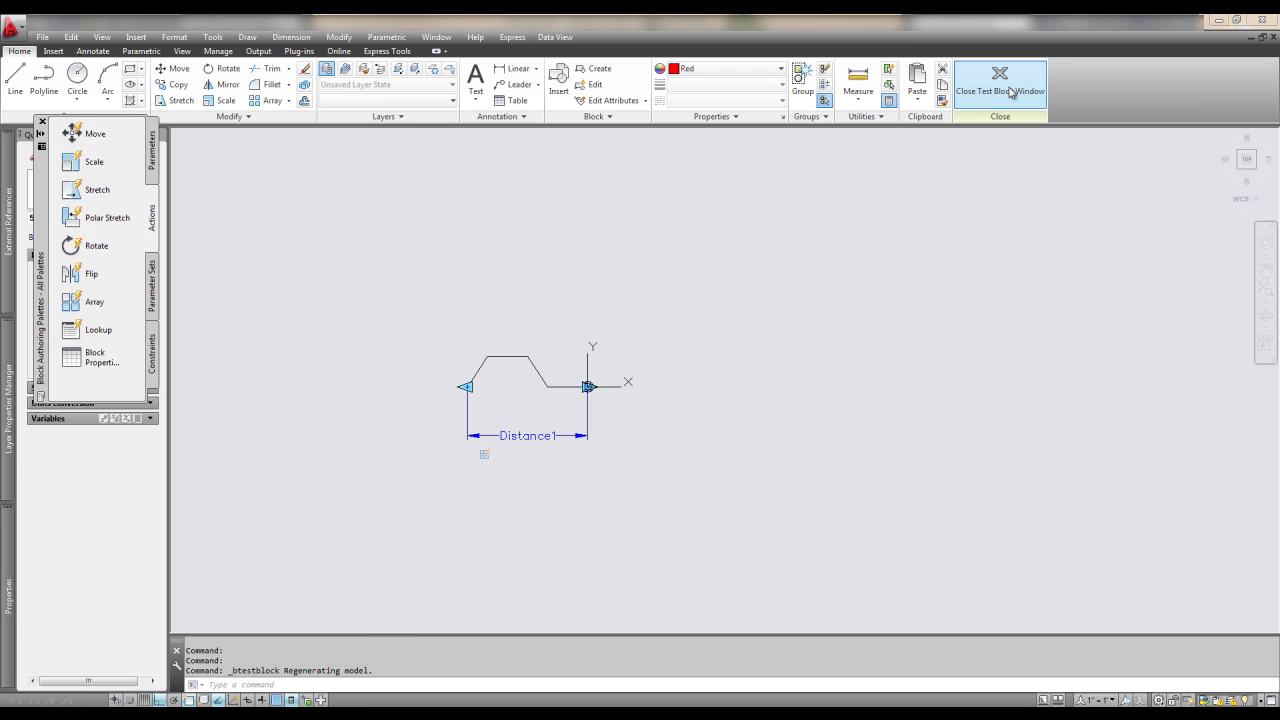
left_click(538, 415)
left_click(529, 406)
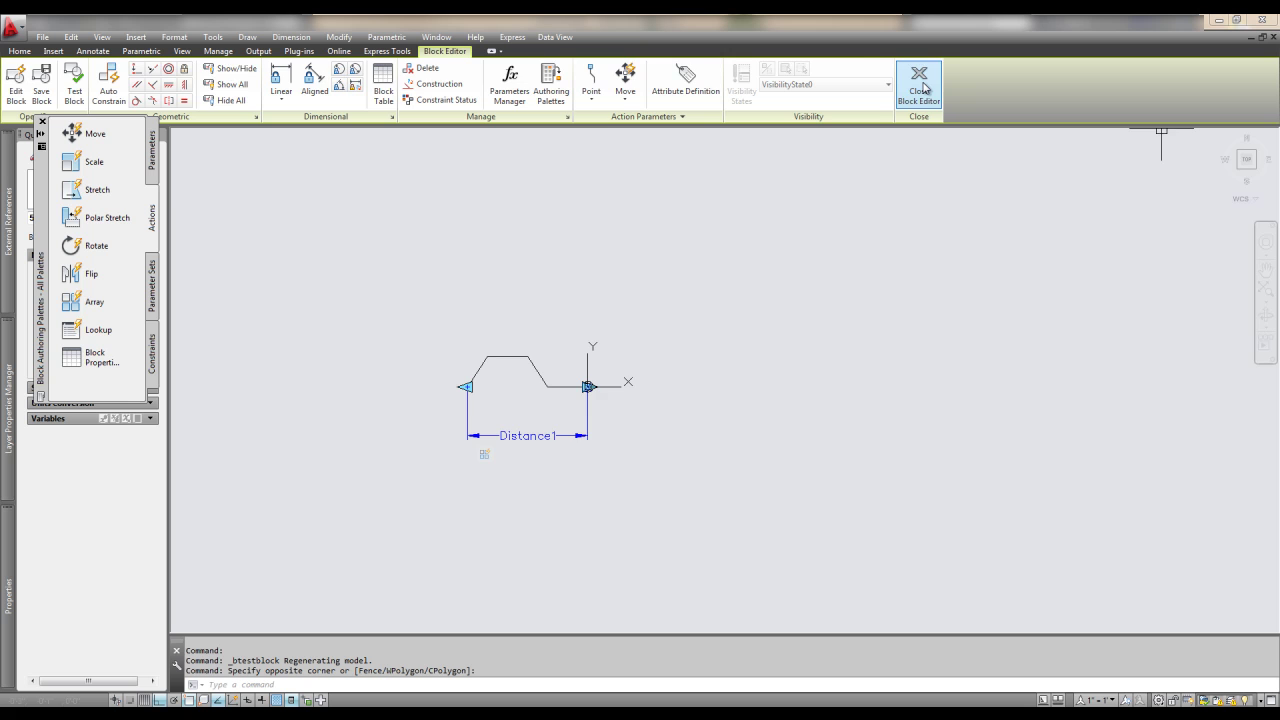
left_click(919, 85)
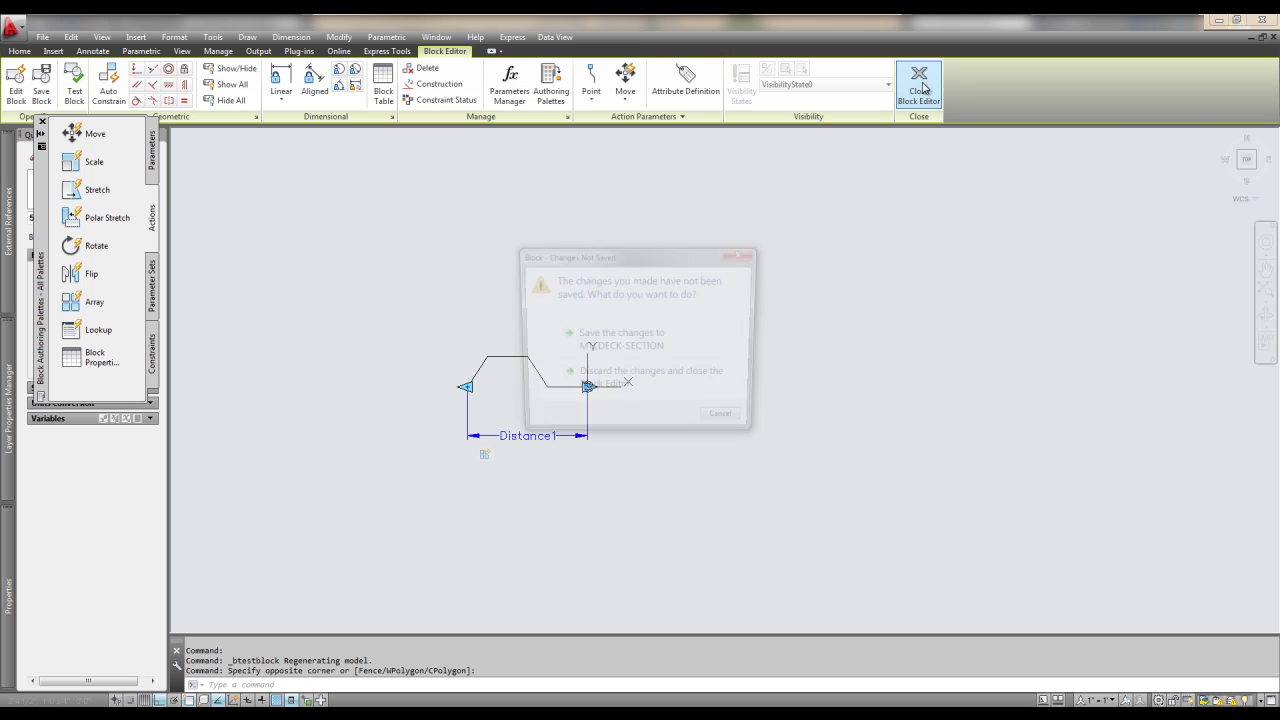
left_click(642, 346)
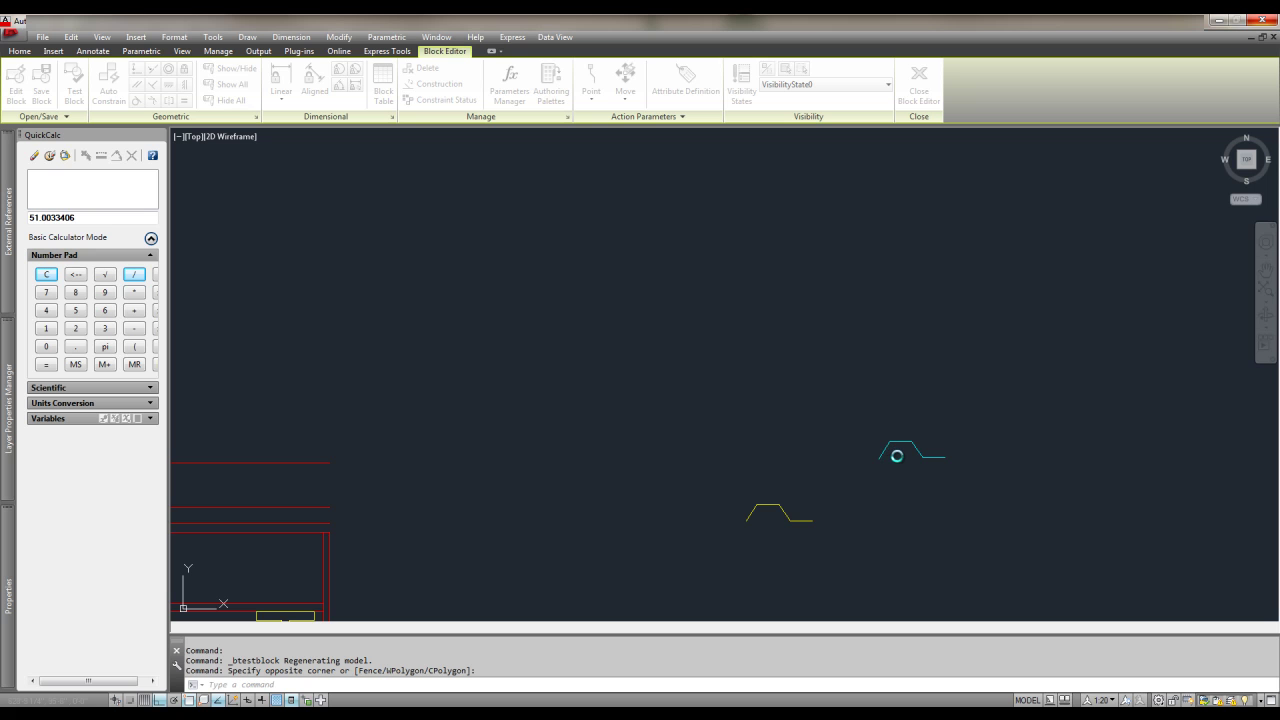
Select the cyan deck polyline and try copying it left, undoing the misplaced copy
left_click(903, 466)
left_click(929, 470)
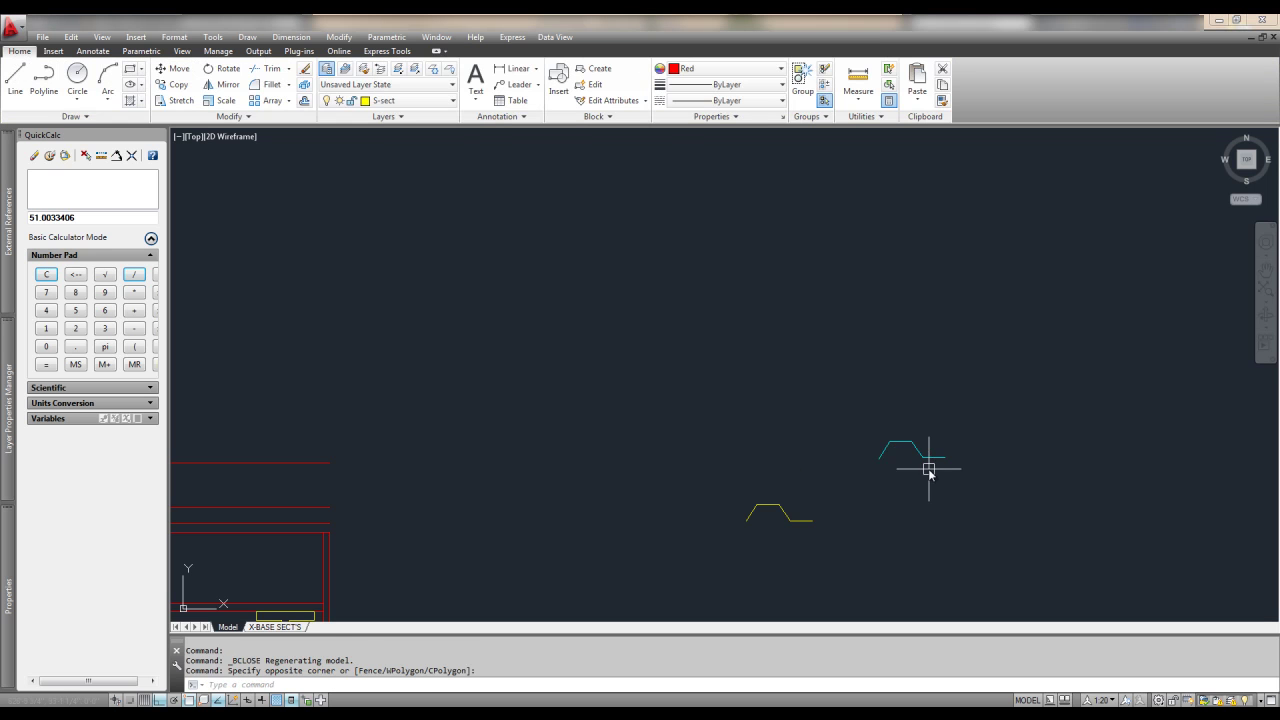
middle_click_drag(929, 470, 823, 420)
left_click(820, 404)
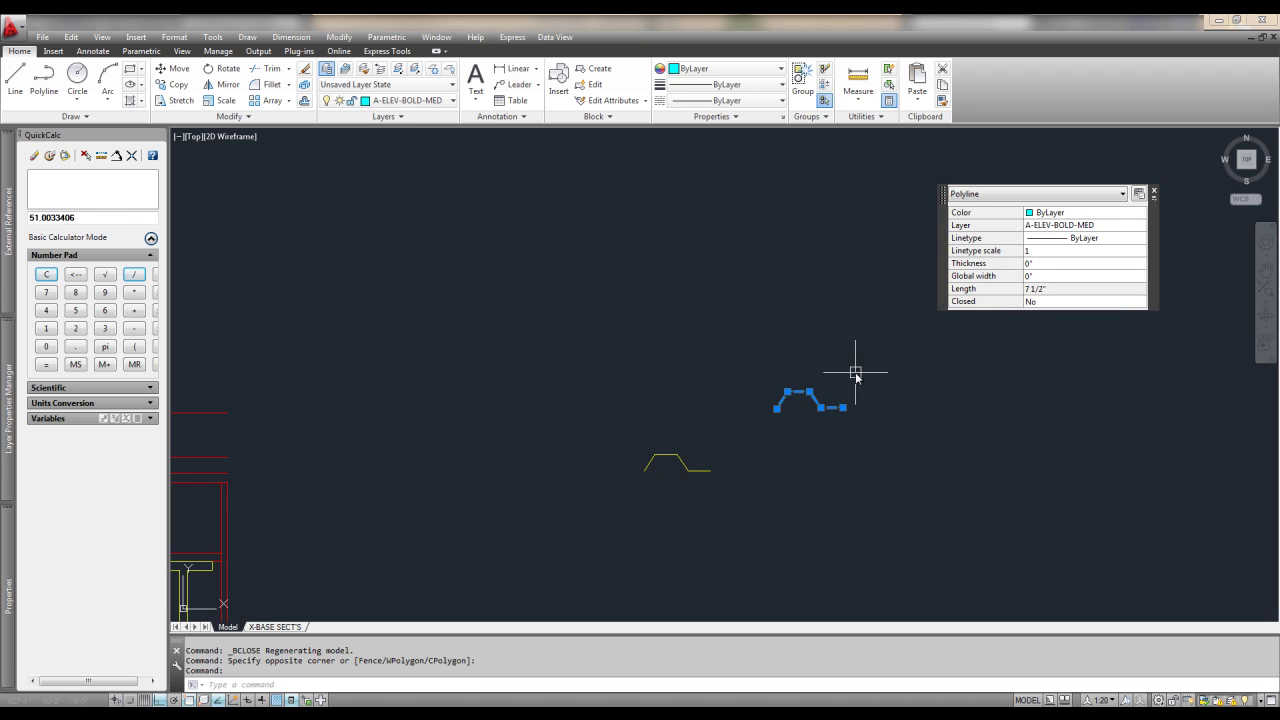
key("Escape")
left_click(806, 414)
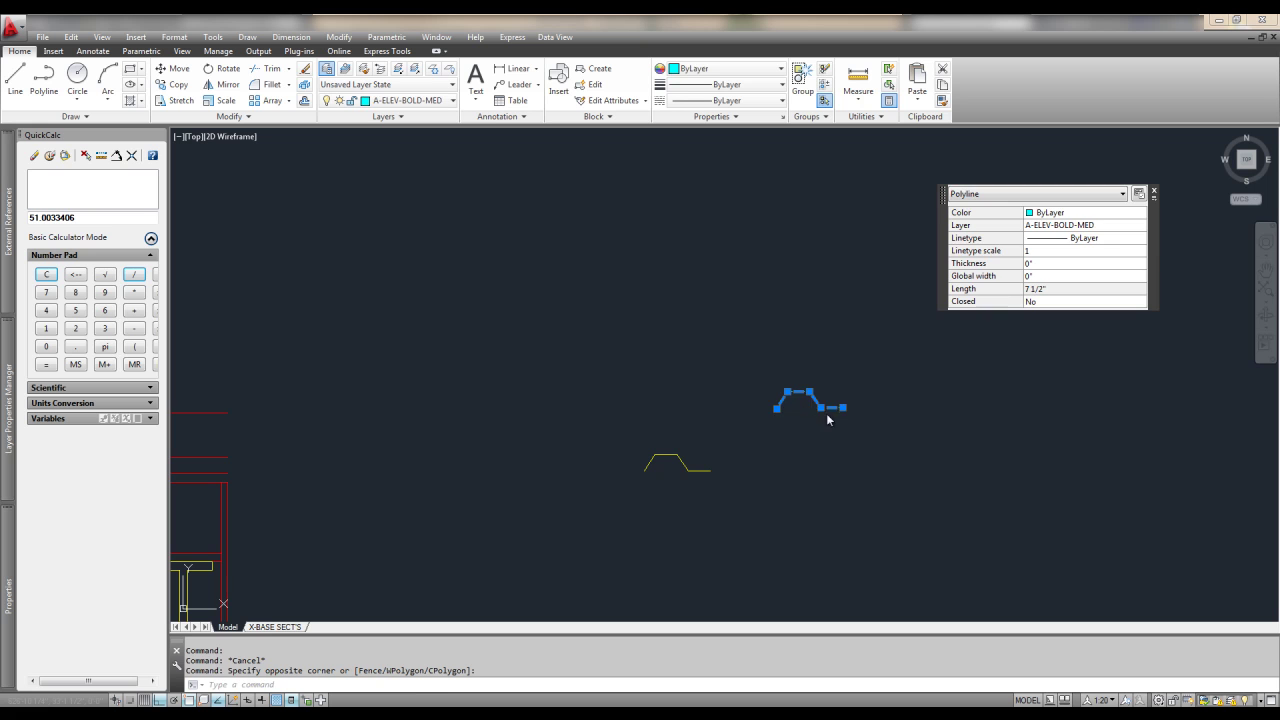
type("o")
key("Return")
left_click(845, 407)
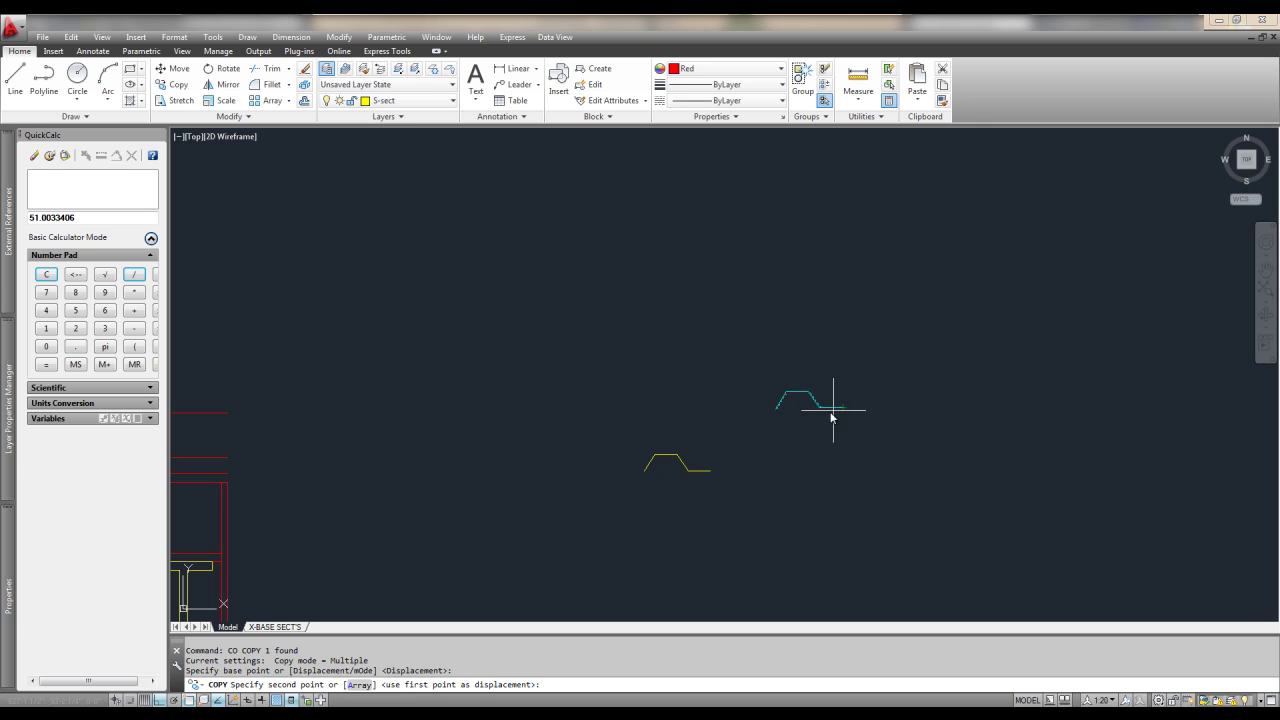
left_click(762, 418)
type("u")
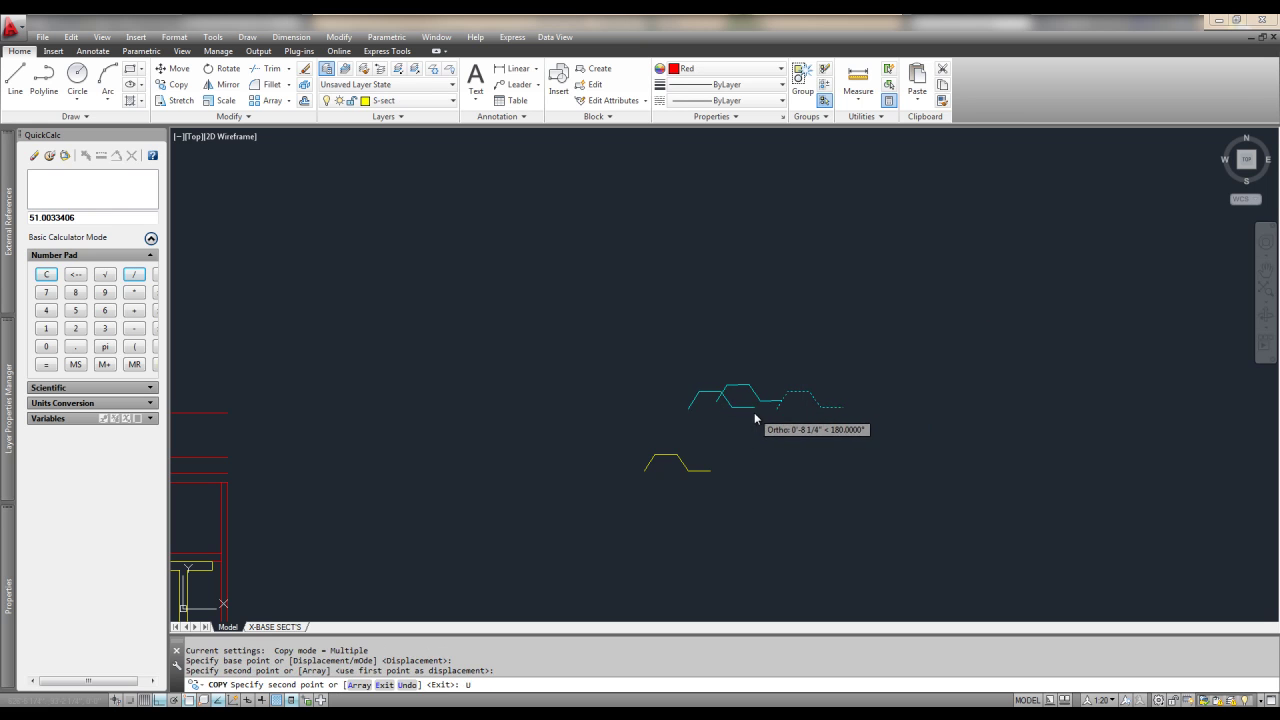
key("Return")
key("Escape")
Copy the cyan polyline from its right end onto the profile's left end
left_click(791, 404)
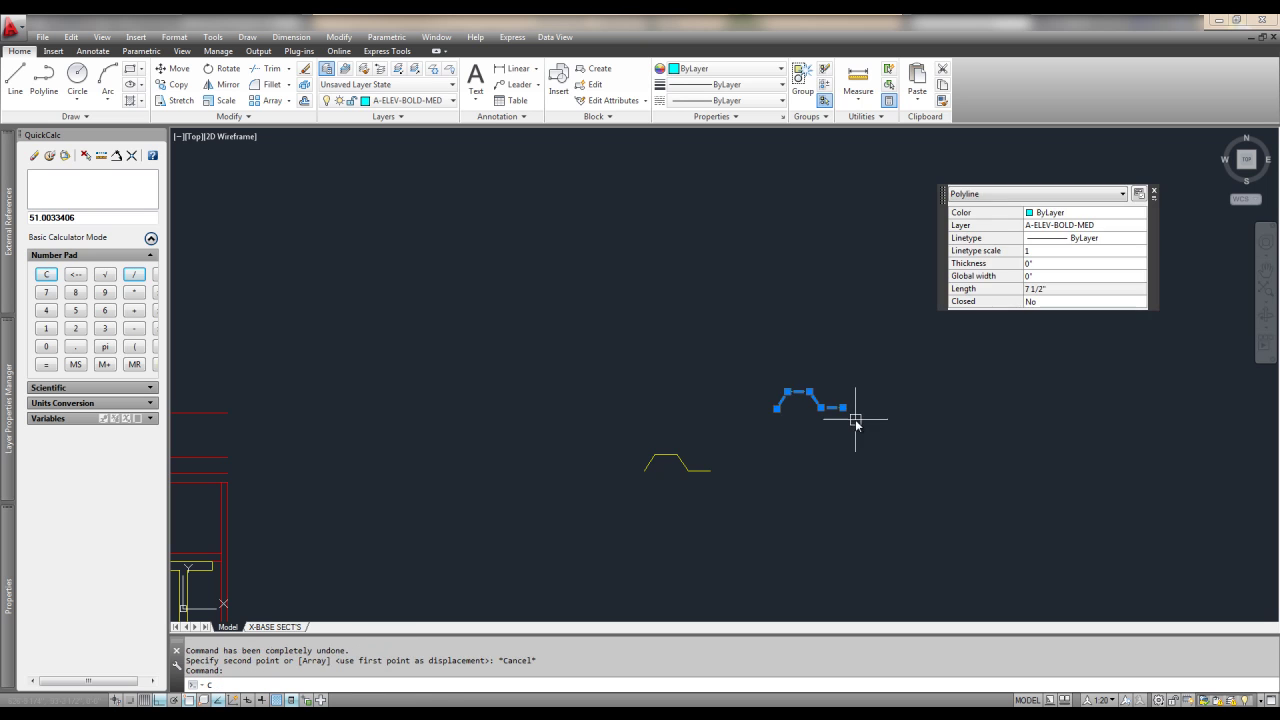
type("co")
key("Return")
left_click(843, 408)
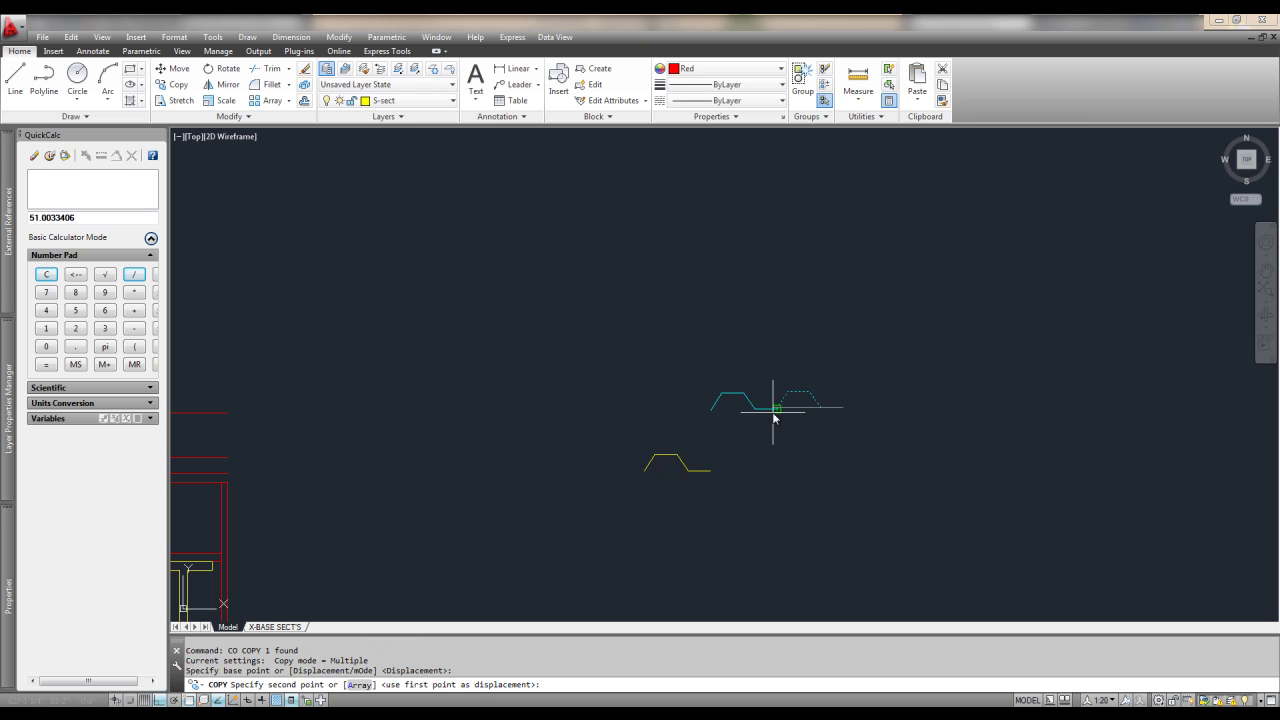
left_click(773, 417)
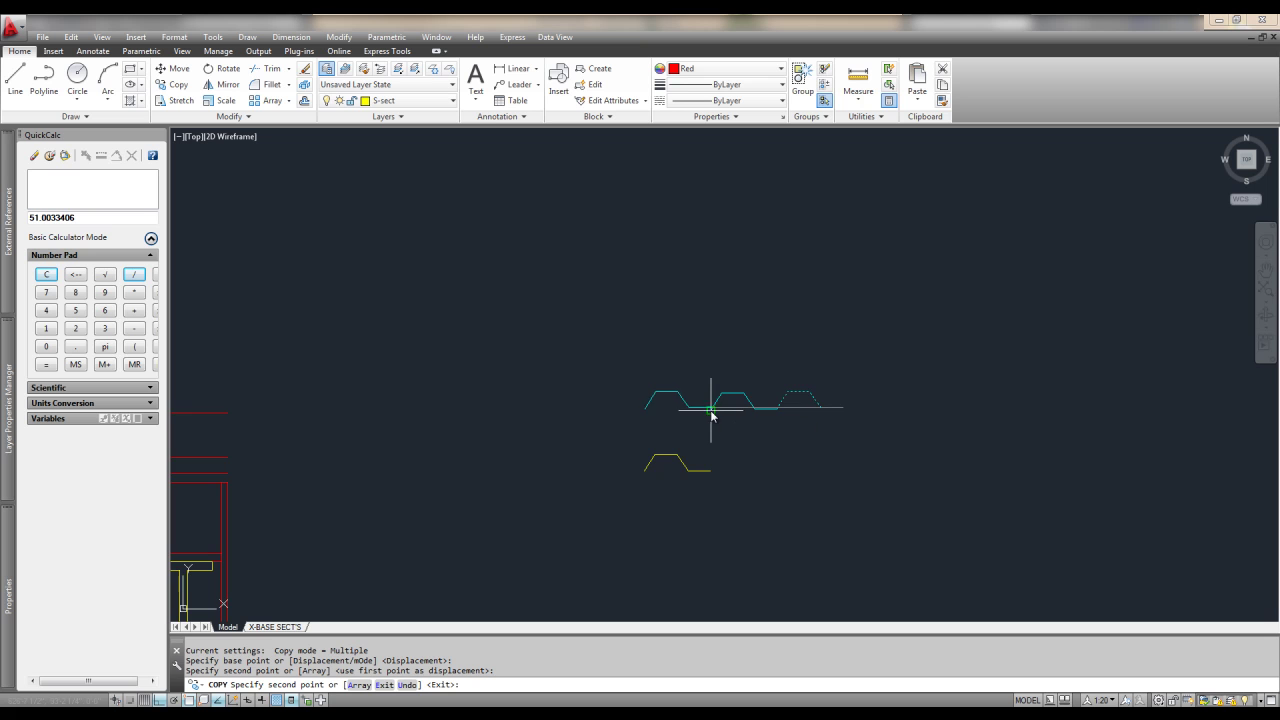
scroll(712, 415, "up", 3)
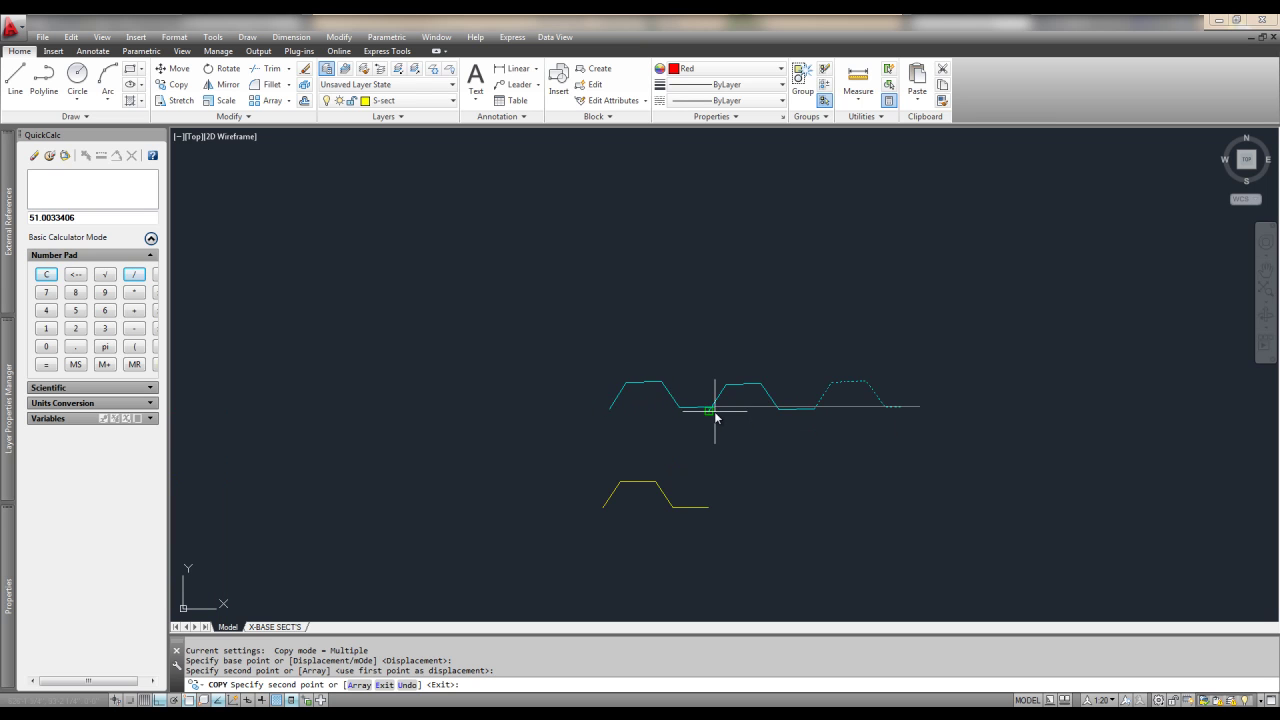
key("Escape")
Erase the left cyan polyline and start window-selecting the right one
left_click(786, 368)
left_click(740, 402)
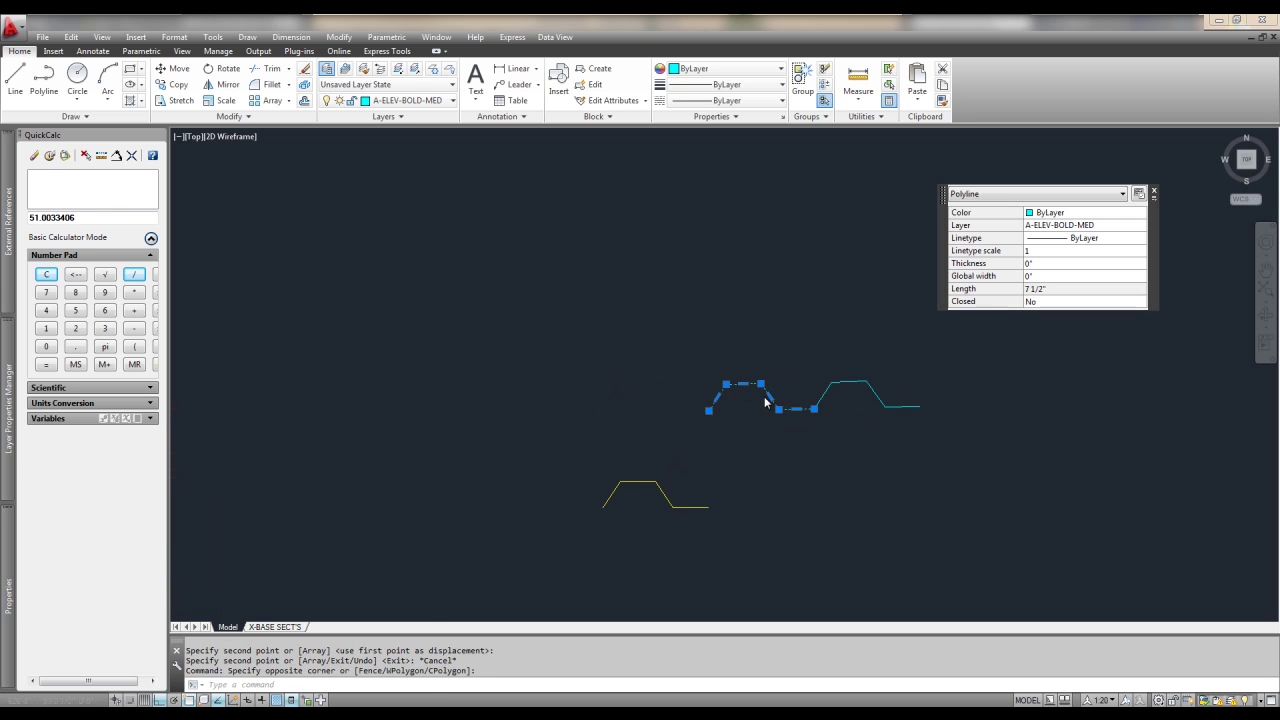
scroll(765, 398, "down", 2)
type("e")
key("Return")
left_click(822, 384)
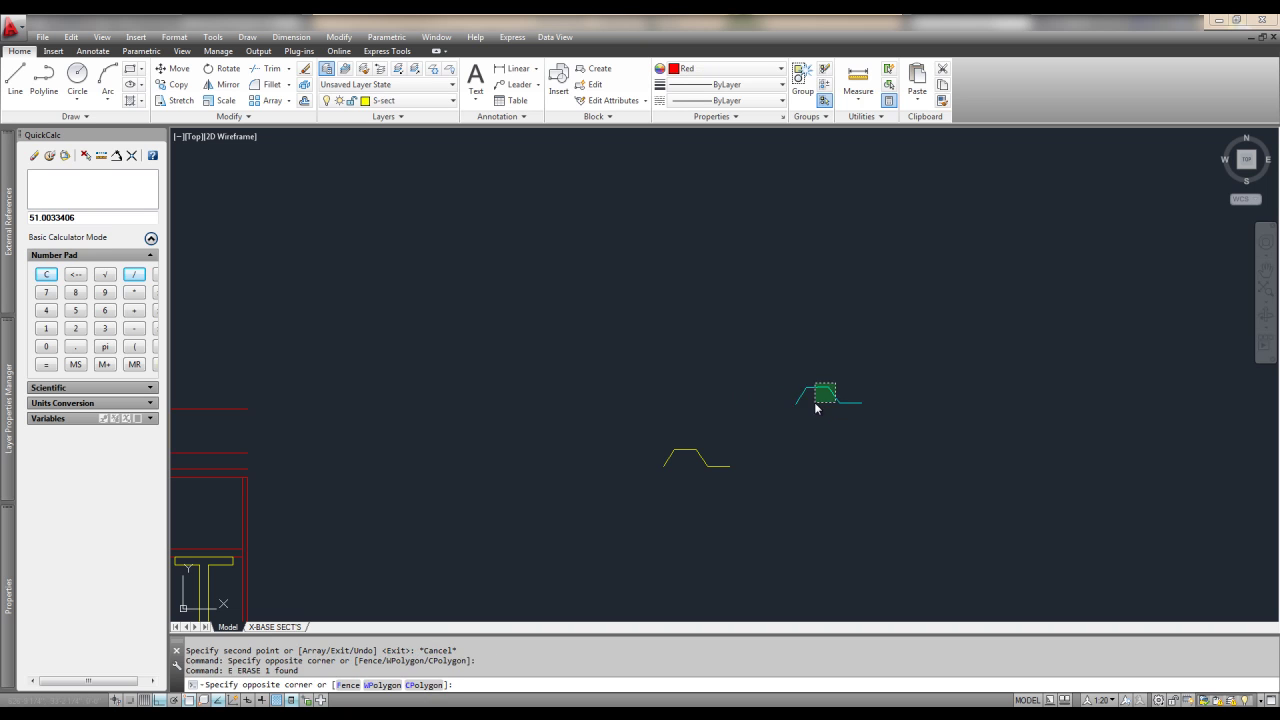
Delete the right leftover polyline and stretch the deck block leftward to 2'-1 3/4"
left_click(799, 418)
key("Delete")
left_click(689, 463)
left_click(678, 468)
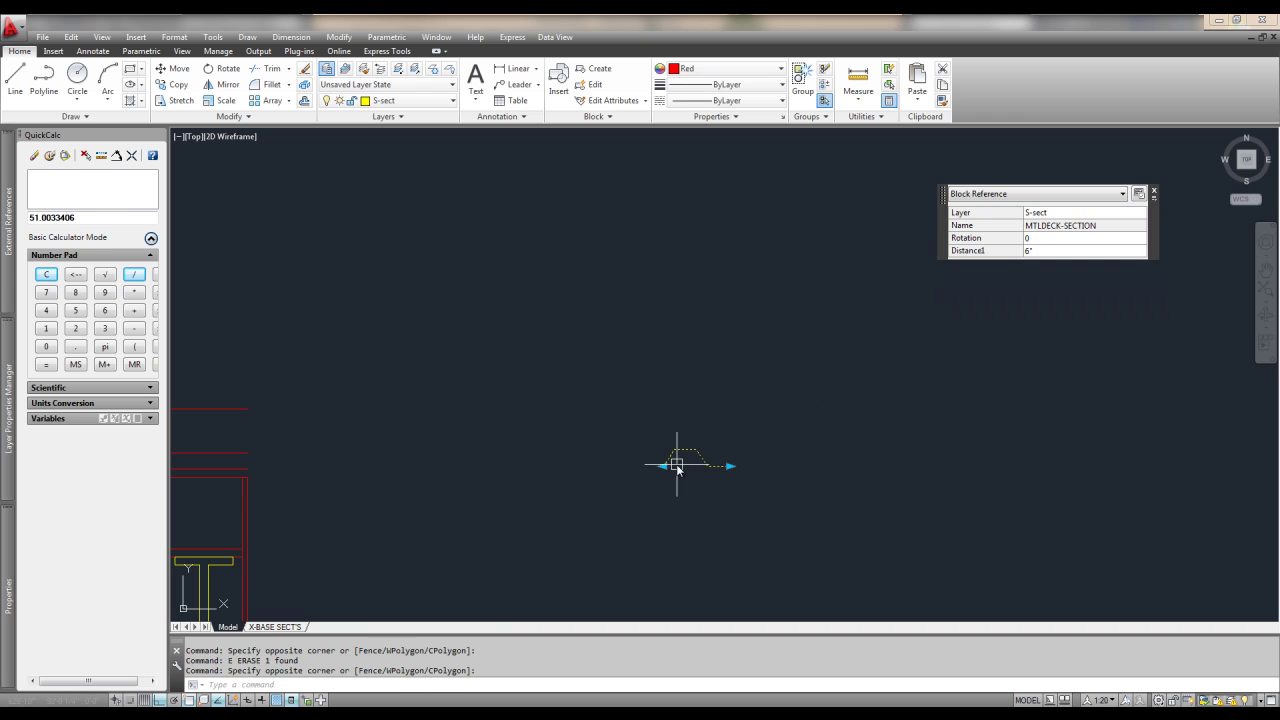
left_click(664, 466)
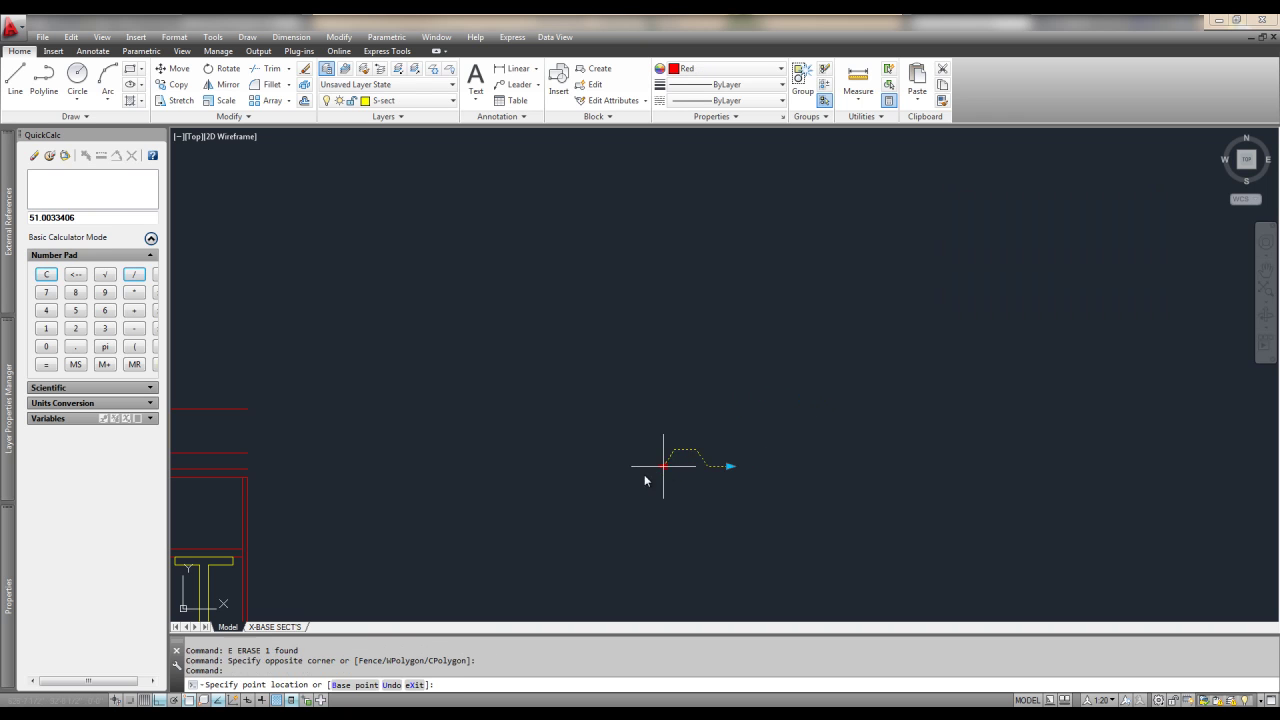
left_click(446, 506)
left_click(729, 460)
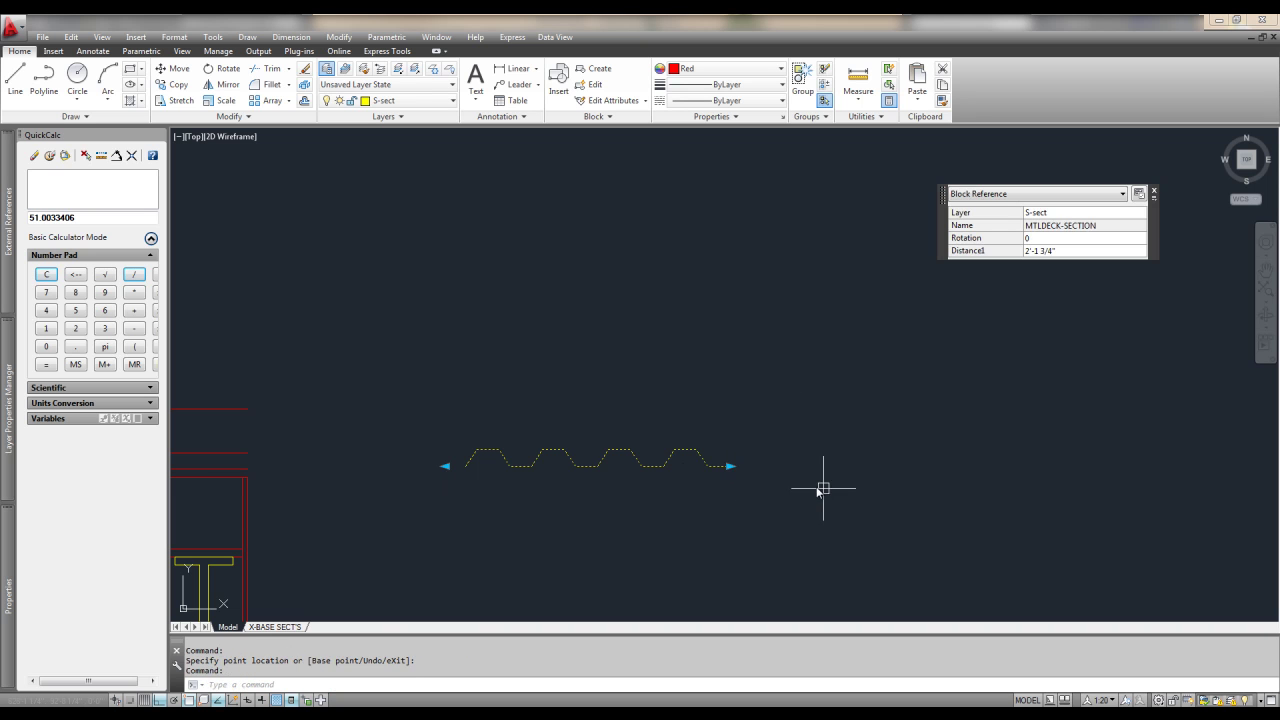
Stretch the deck through 4'-4 1/2", 5'-6 1/4" and 6'-3 3/4", ending at 2'-10 1/4"
left_click(729, 466)
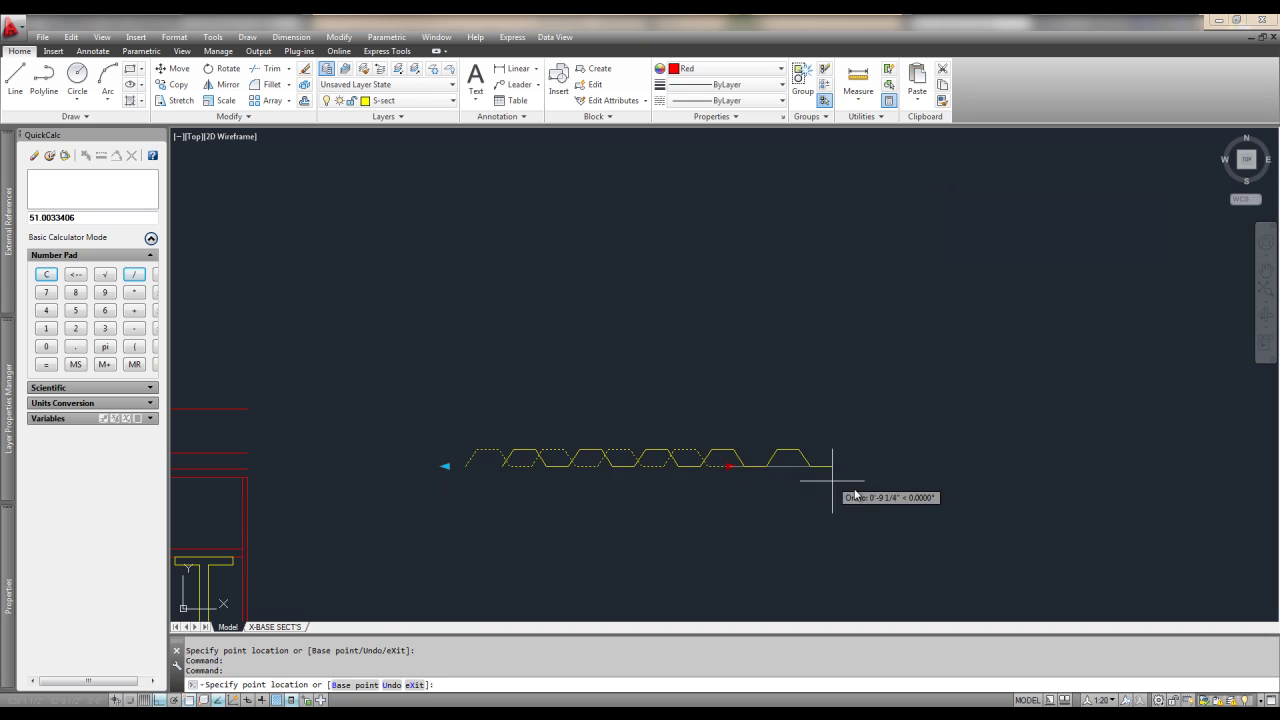
left_click(1022, 496)
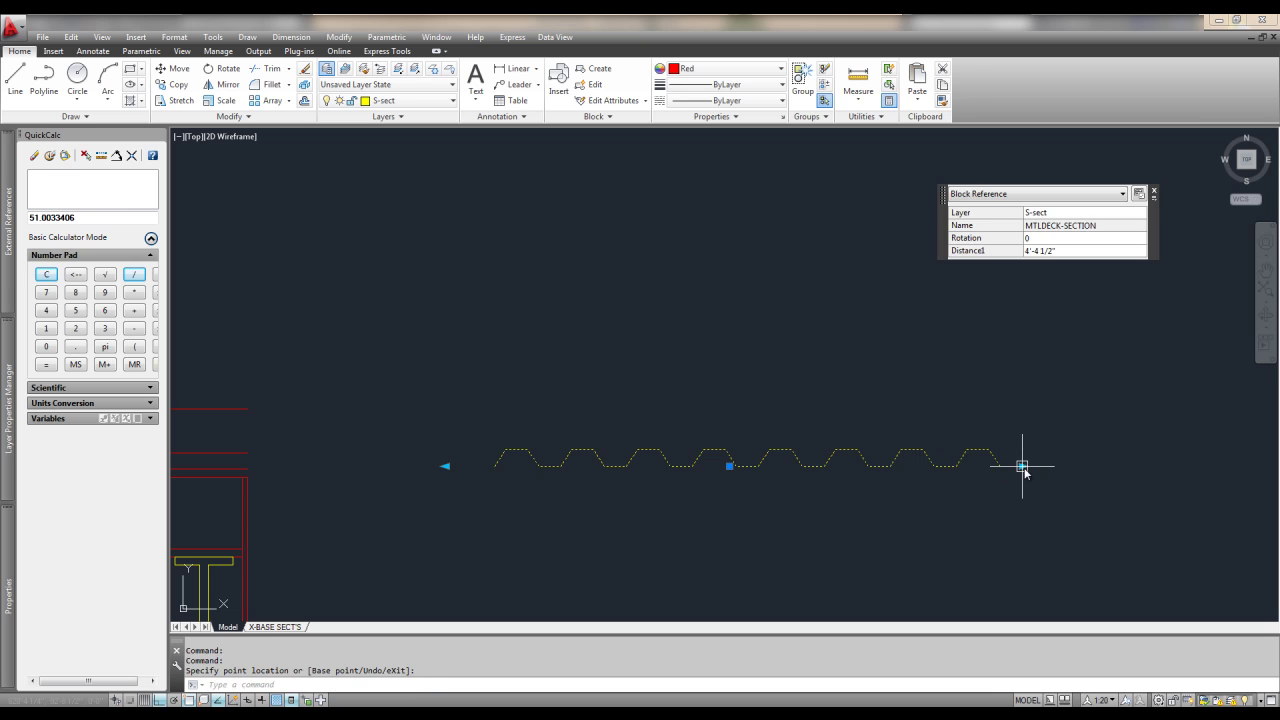
left_click(1147, 476)
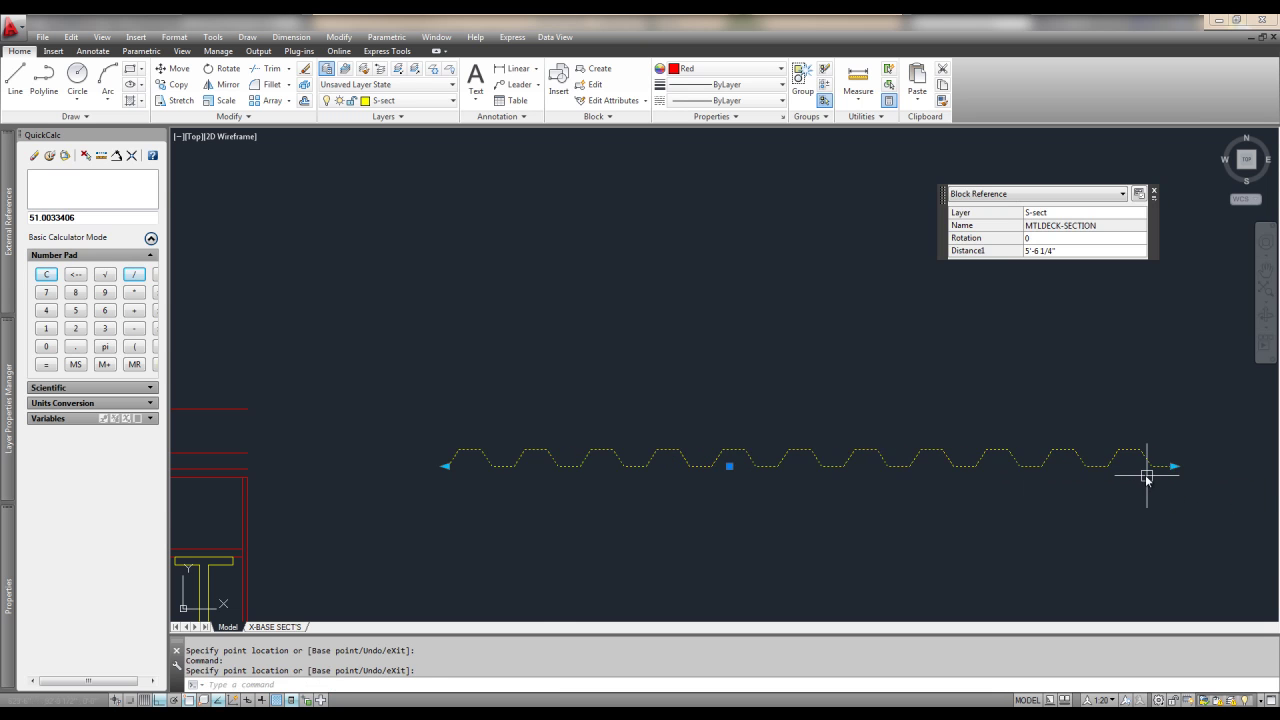
scroll(1147, 476, "down", 2)
left_click(708, 468)
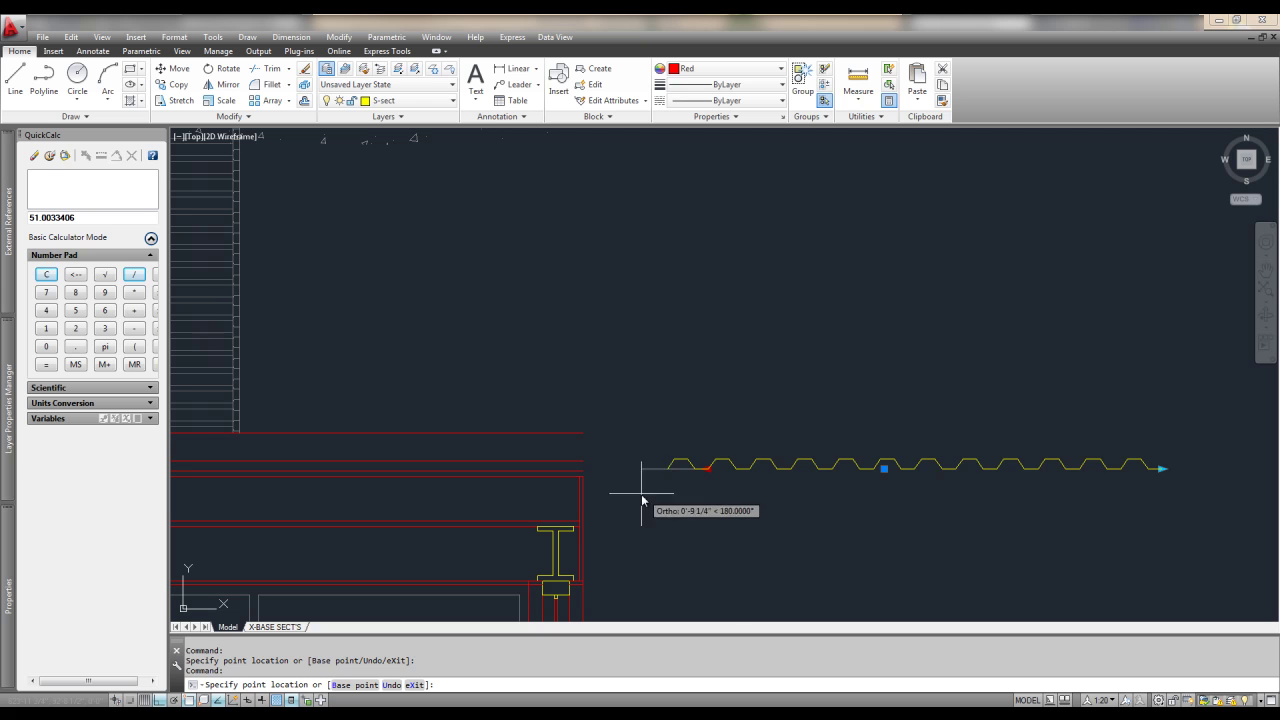
left_click(641, 492)
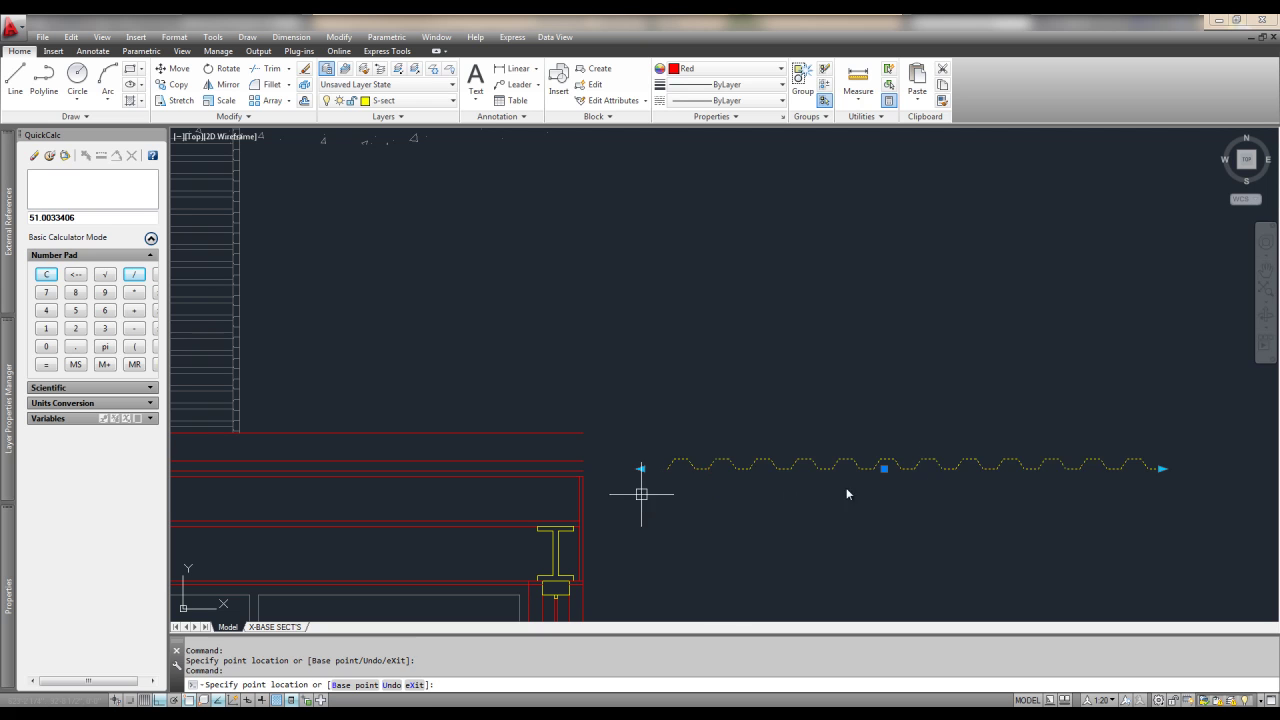
left_click(1161, 468)
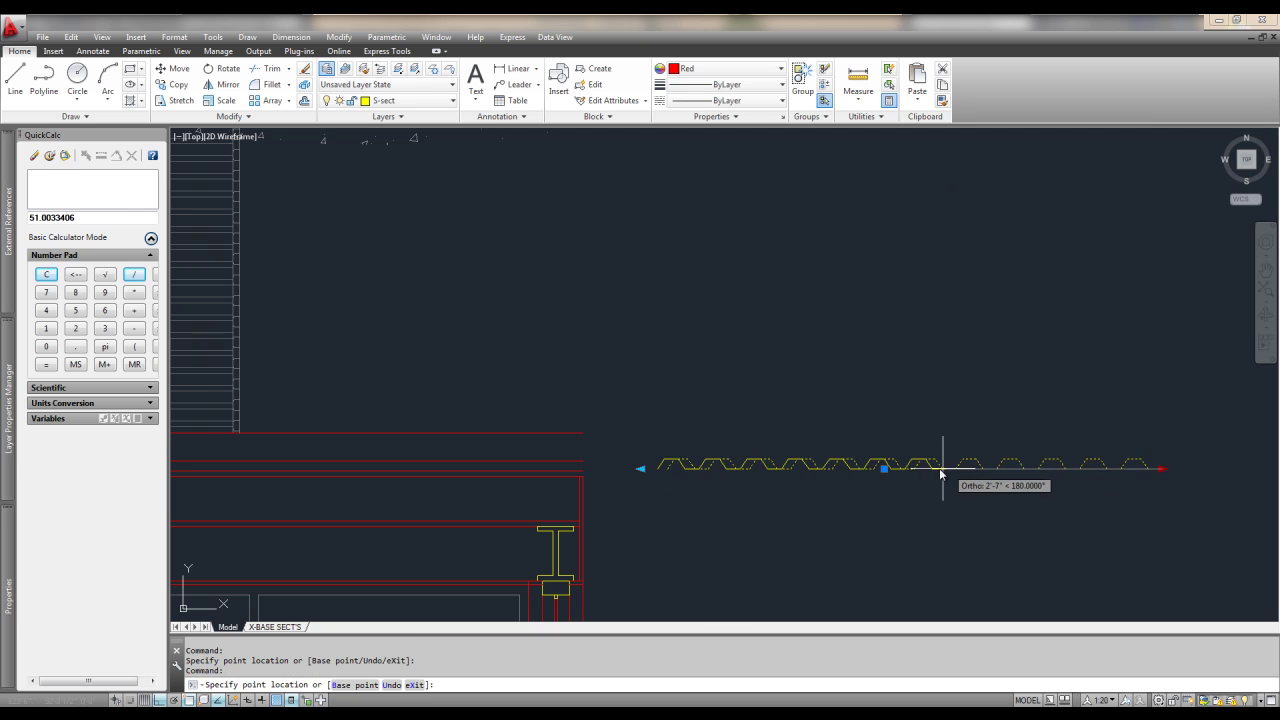
left_click(884, 470)
key("Escape")
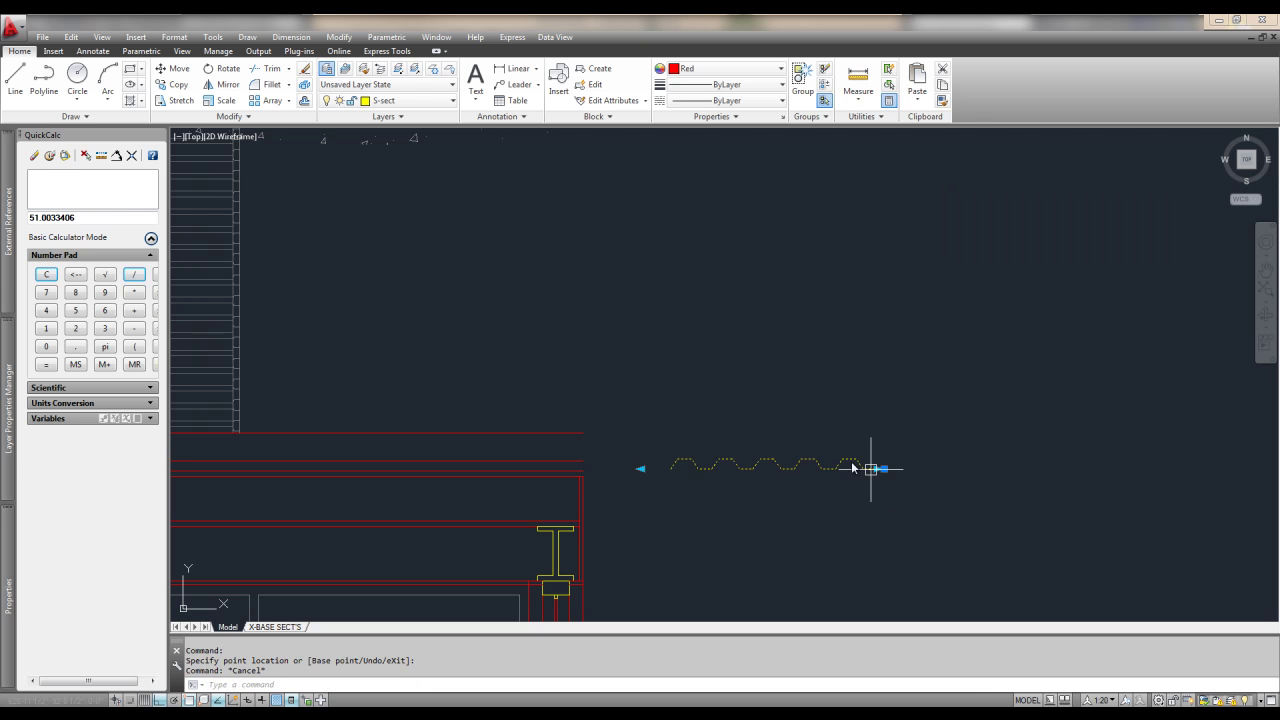
left_click(889, 456)
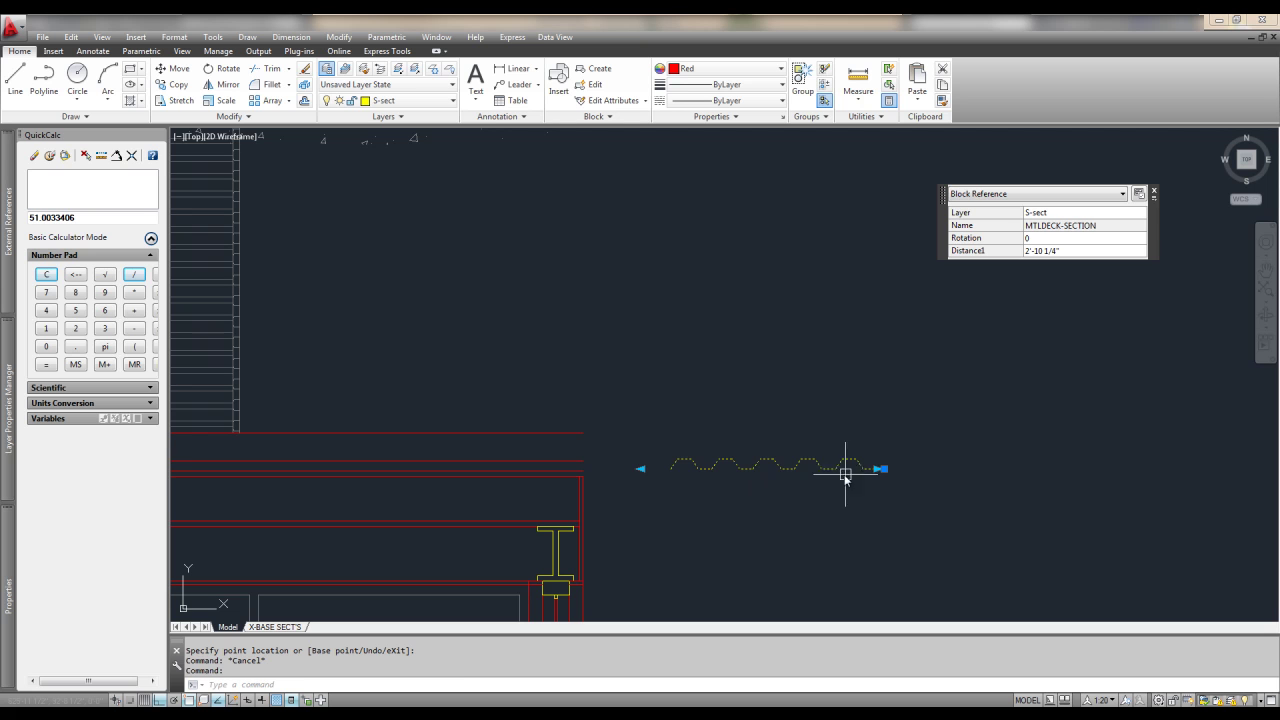
Move the deck block by its right end onto the wall's top corner
type("M")
key("Return")
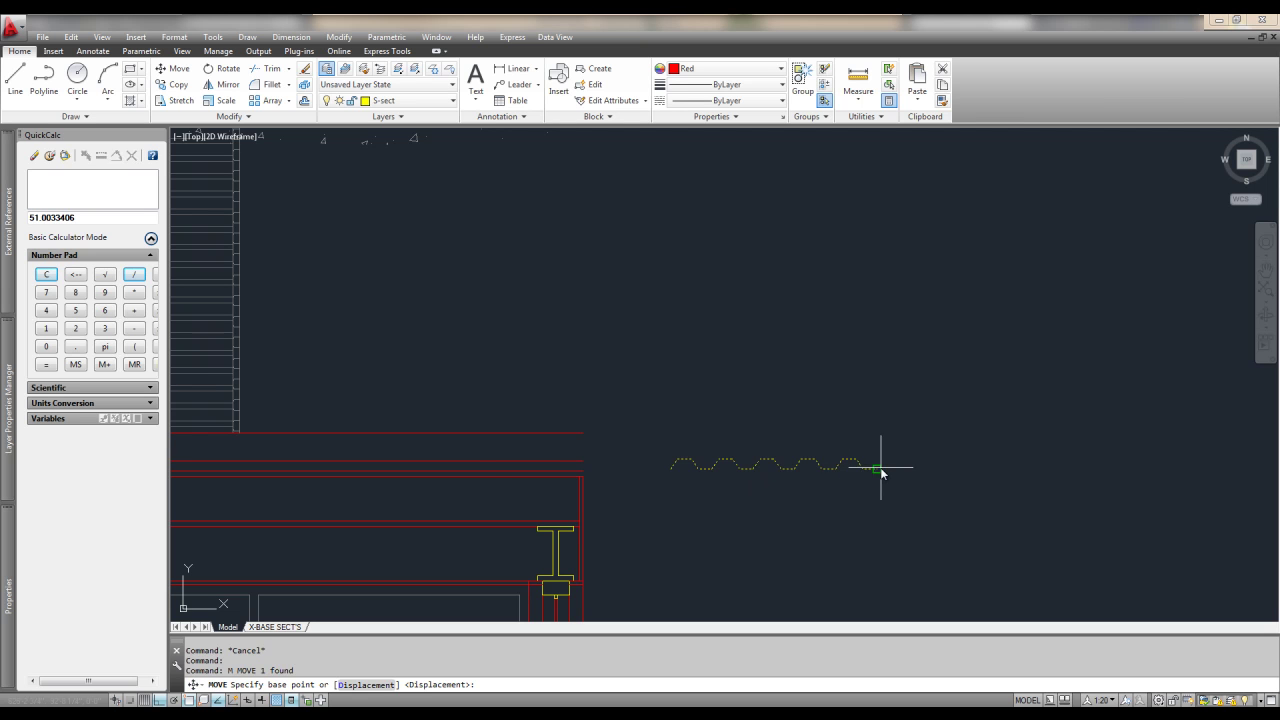
left_click(880, 468)
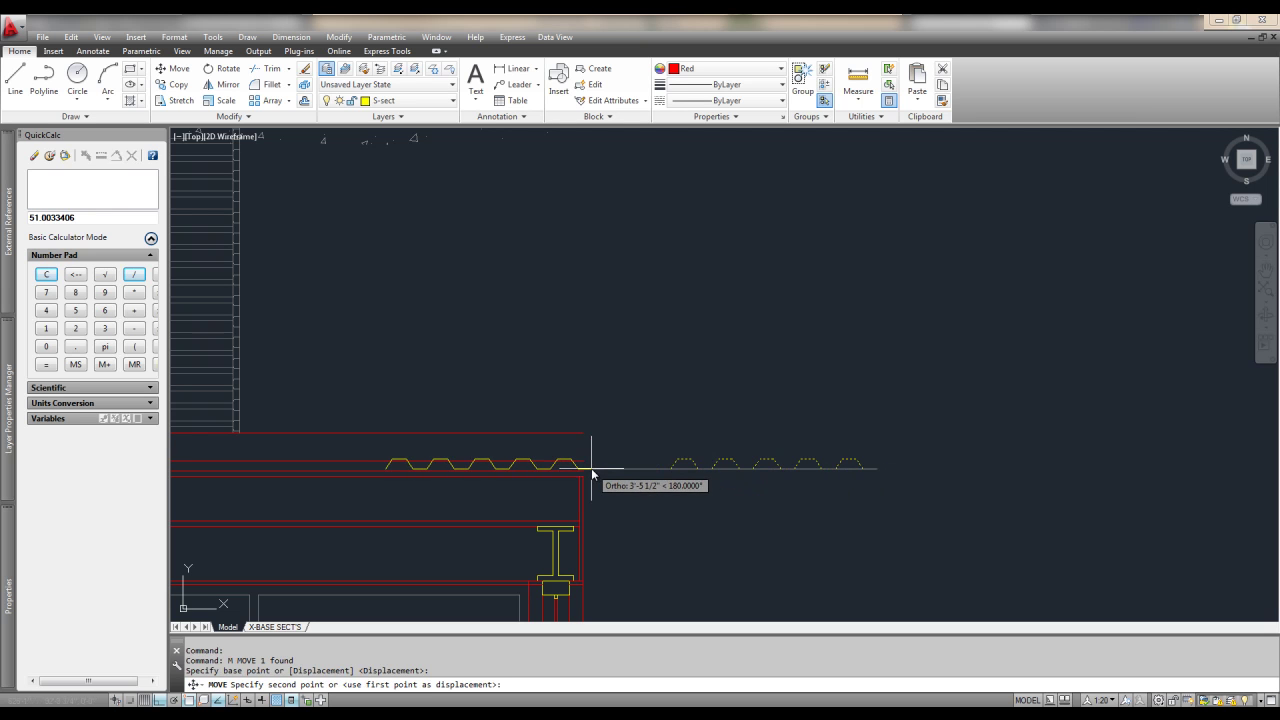
left_click(584, 470)
Stretch the deck's left grip along the wall to 9'-1 3/4"
middle_click_drag(664, 472, 985, 505)
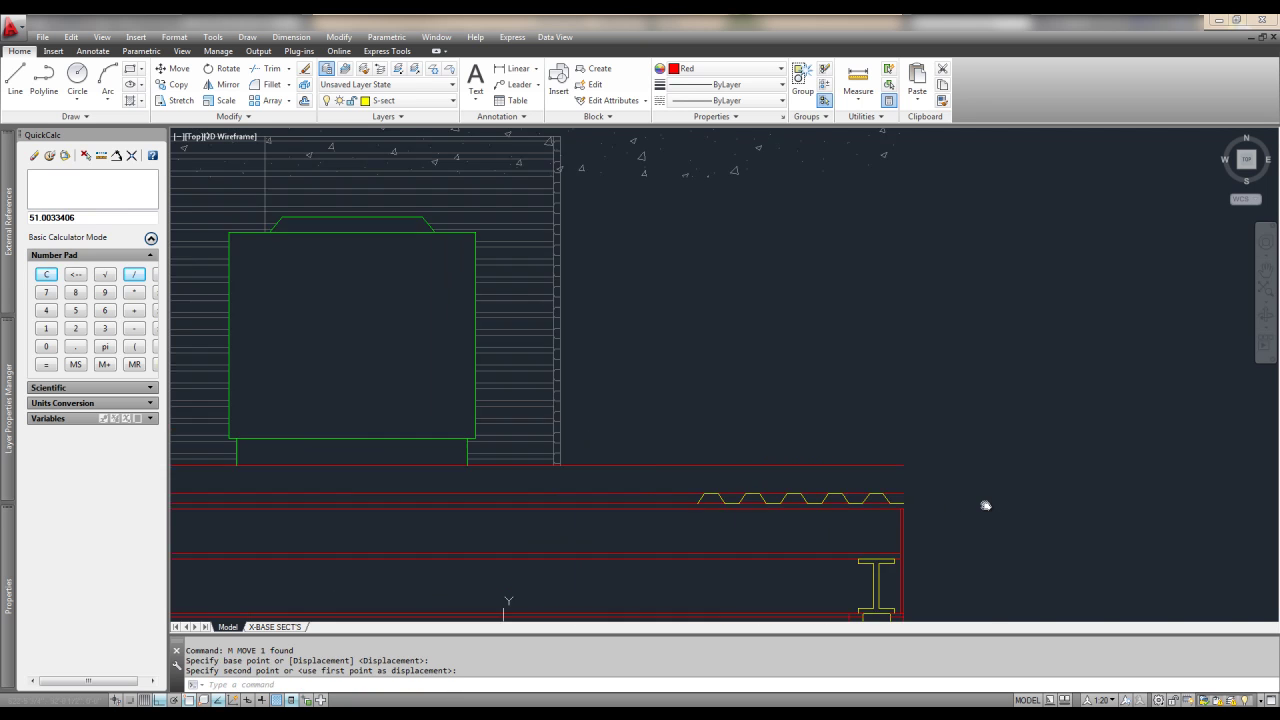
left_click(886, 502)
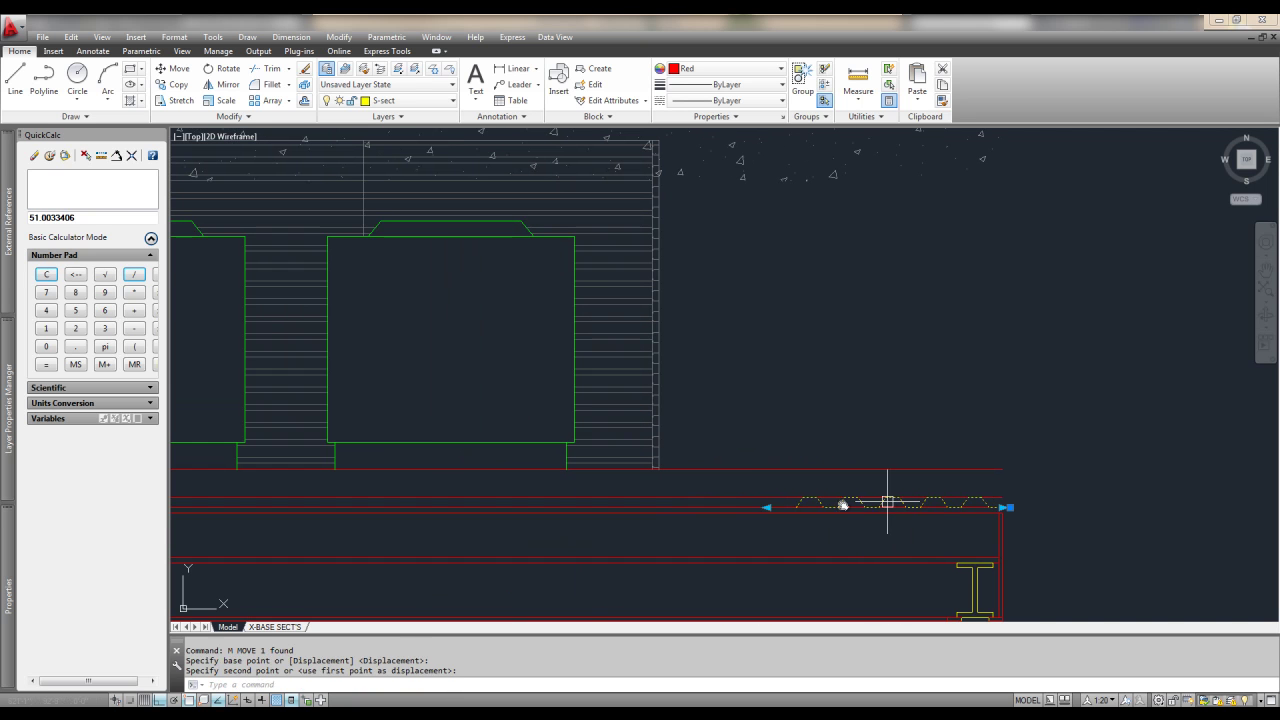
left_click(767, 507)
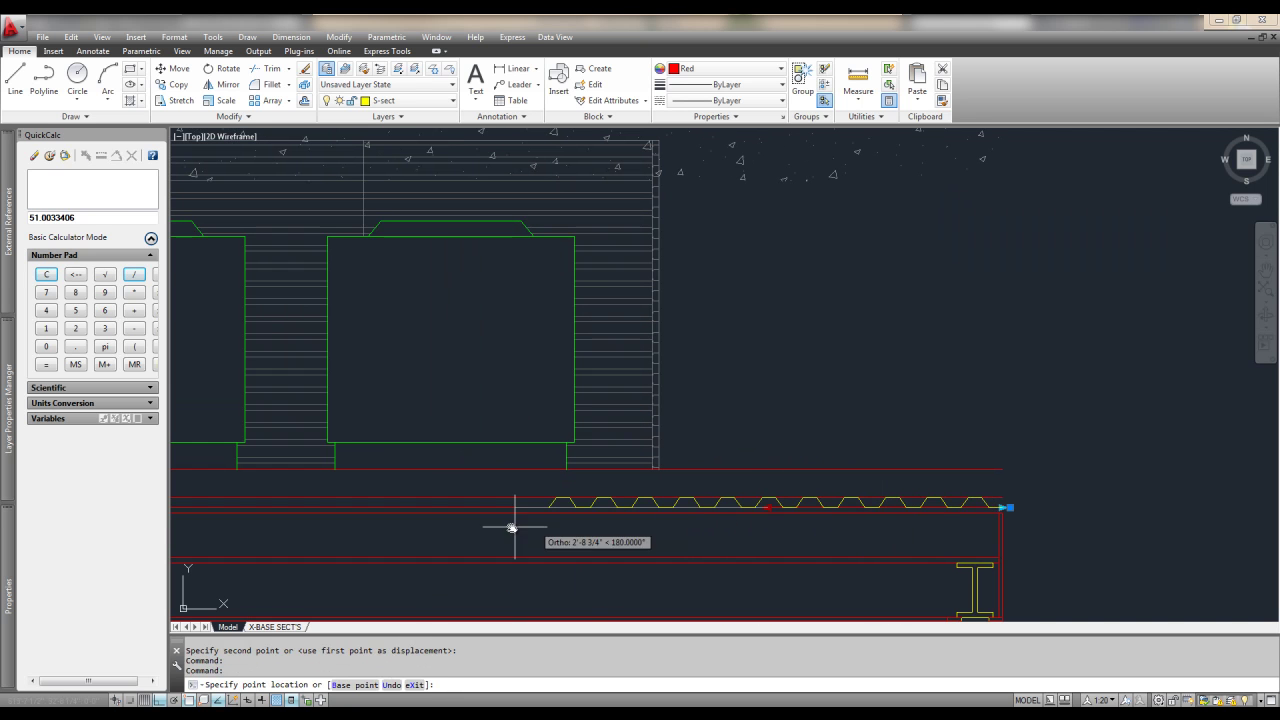
left_click(247, 507)
key("Escape")
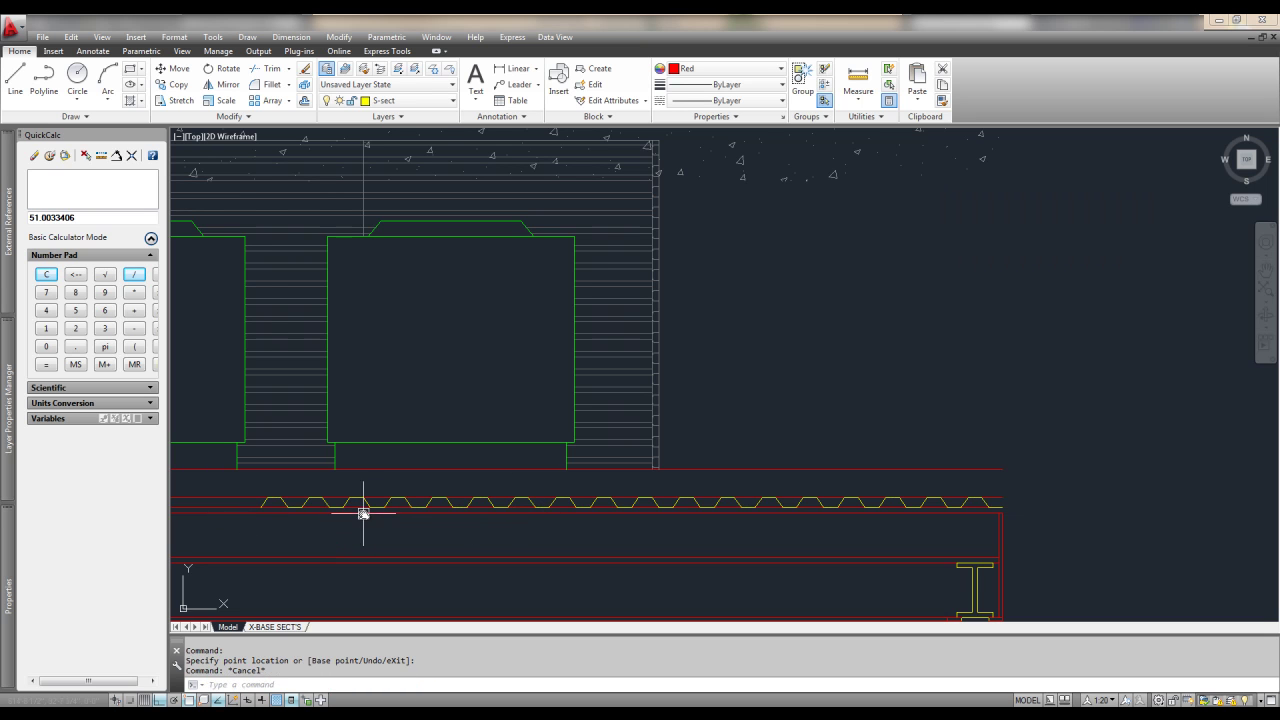
Draw a short vertical marker line at the trim point, then reselect the deck block
type("L")
key("Return")
left_click(319, 488)
left_click(319, 528)
key("Escape")
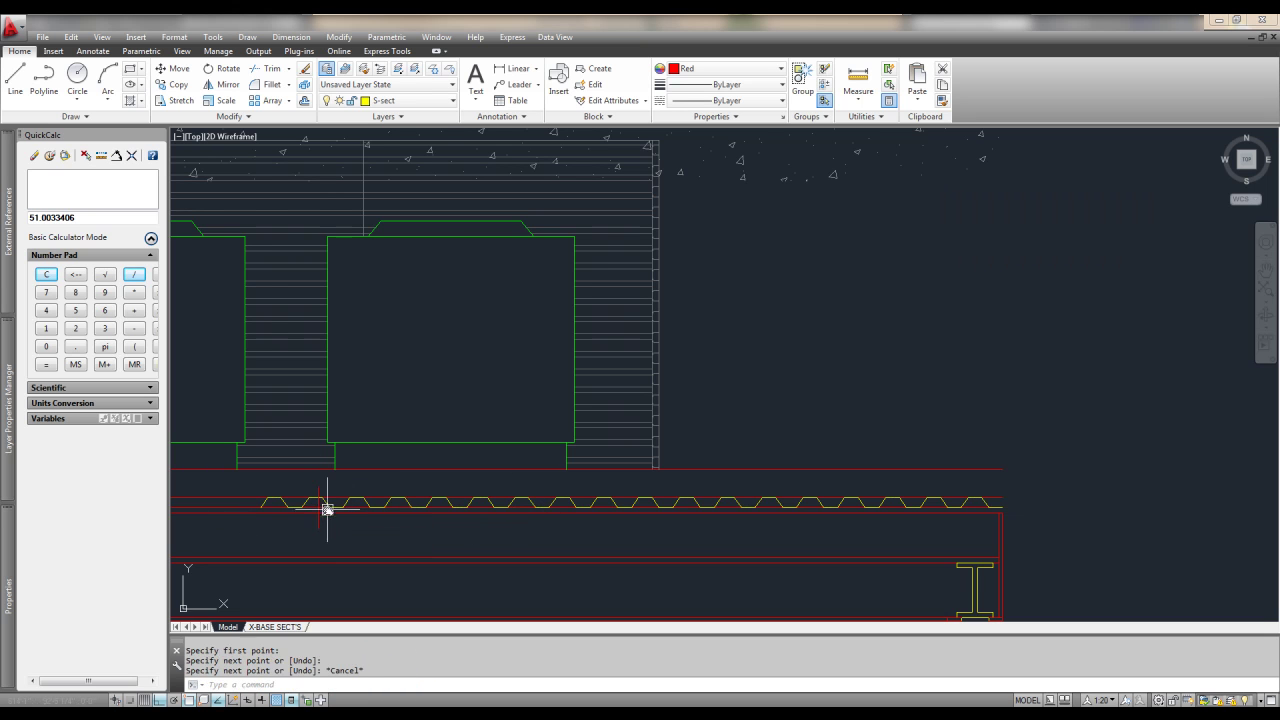
left_click(354, 498)
key("Escape")
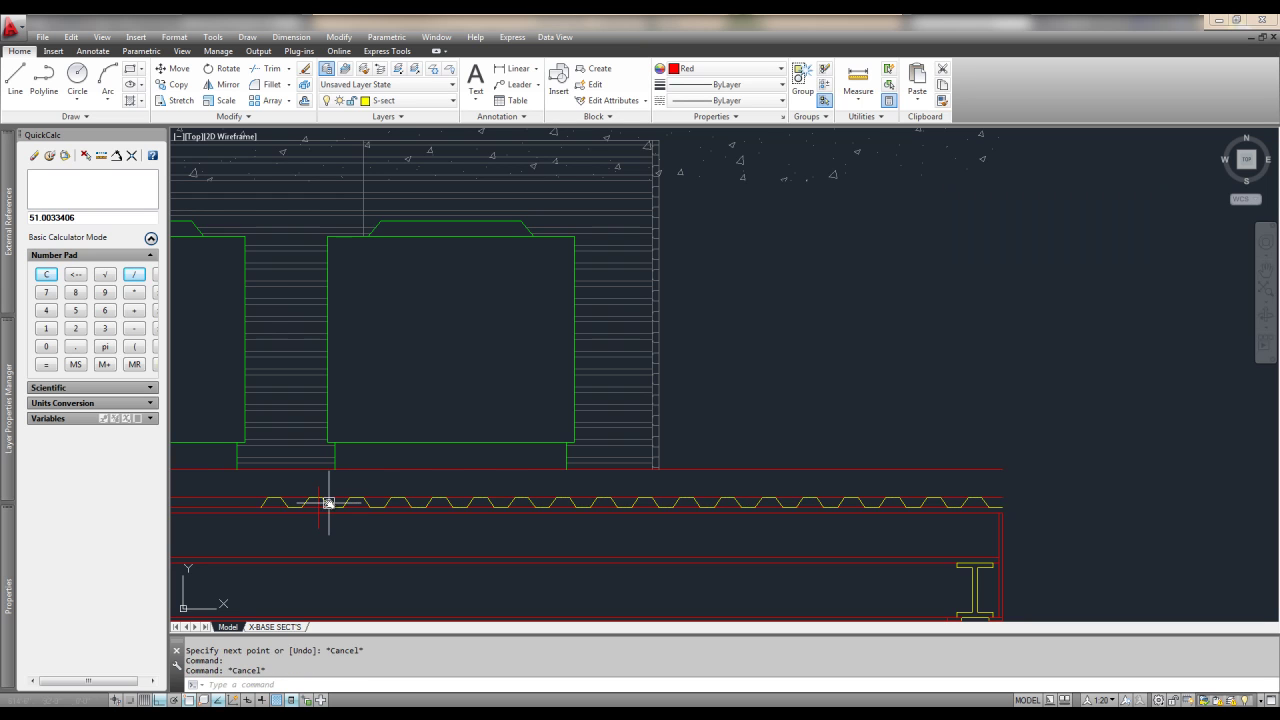
left_click(347, 502)
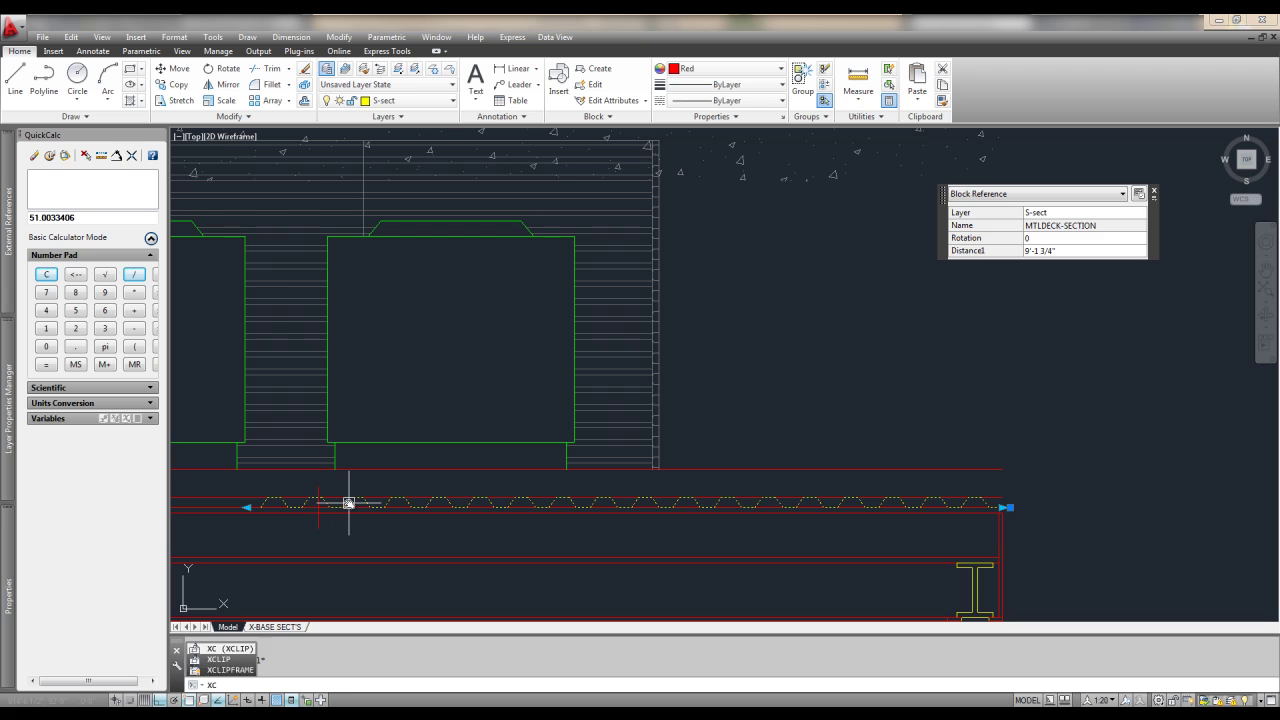
Add a new rectangular XCLIP boundary from the marker line past the deck's right end
key("Return")
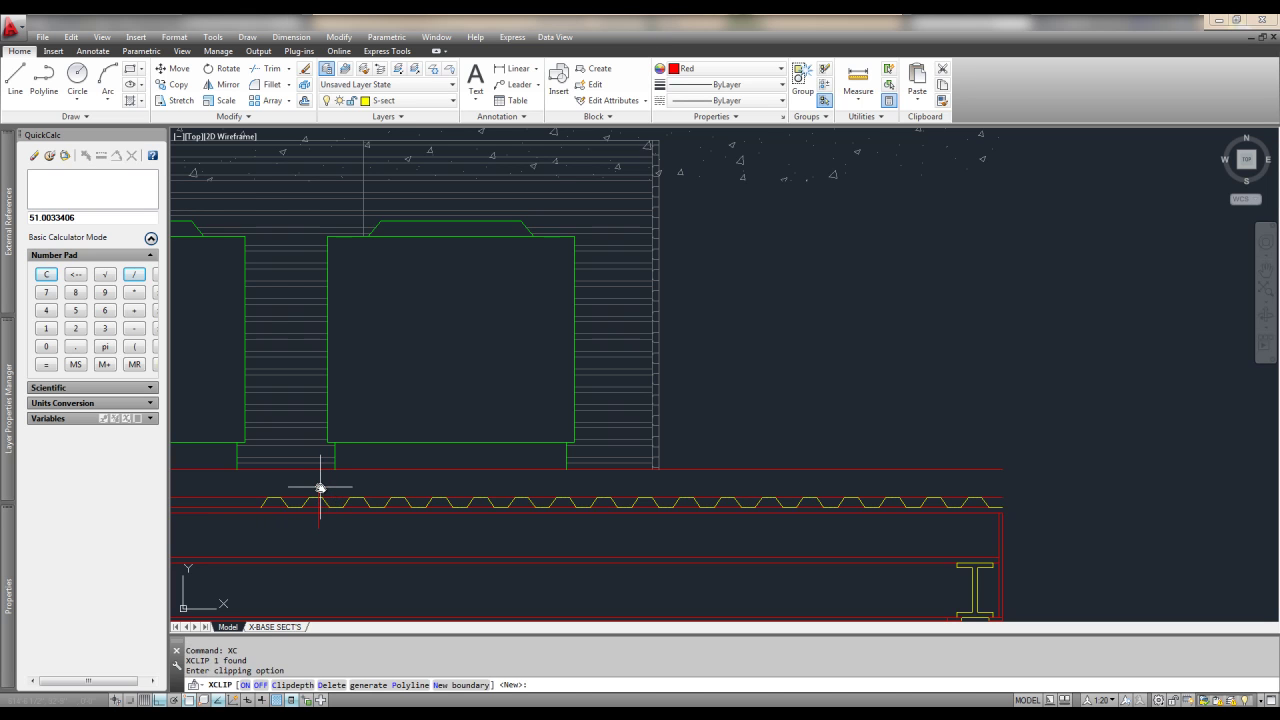
key("Return")
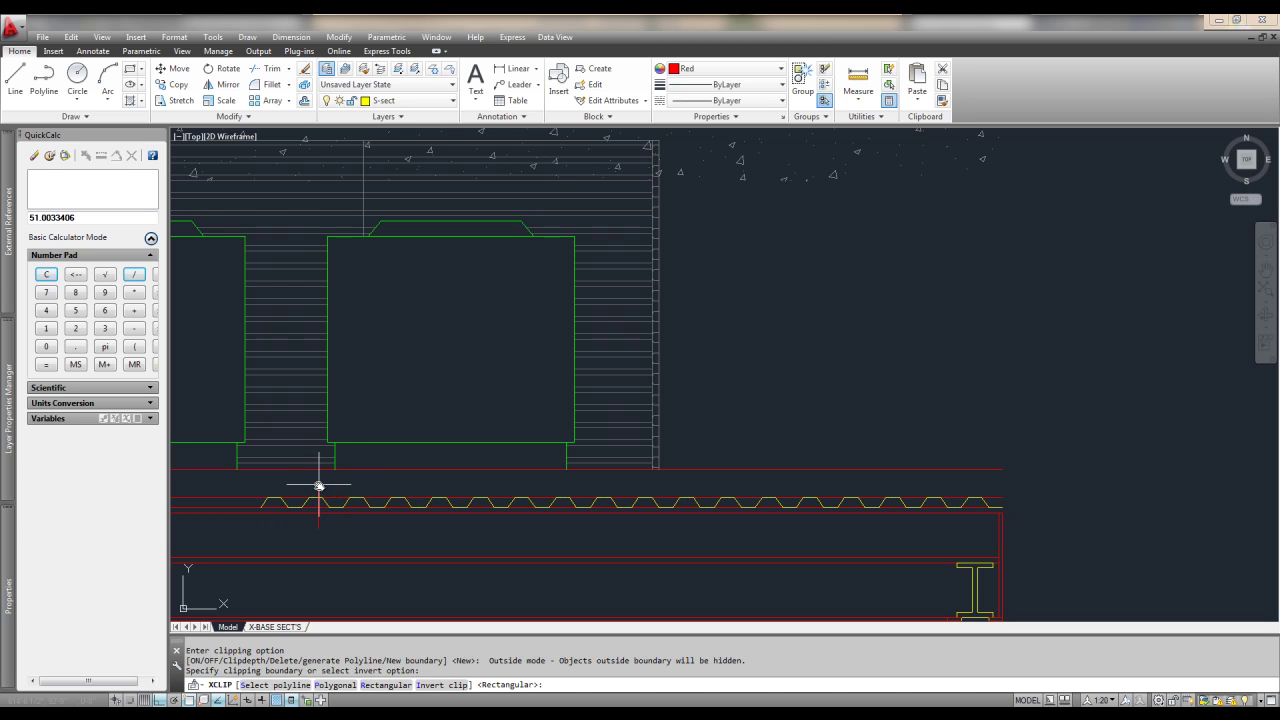
key("Return")
left_click(319, 489)
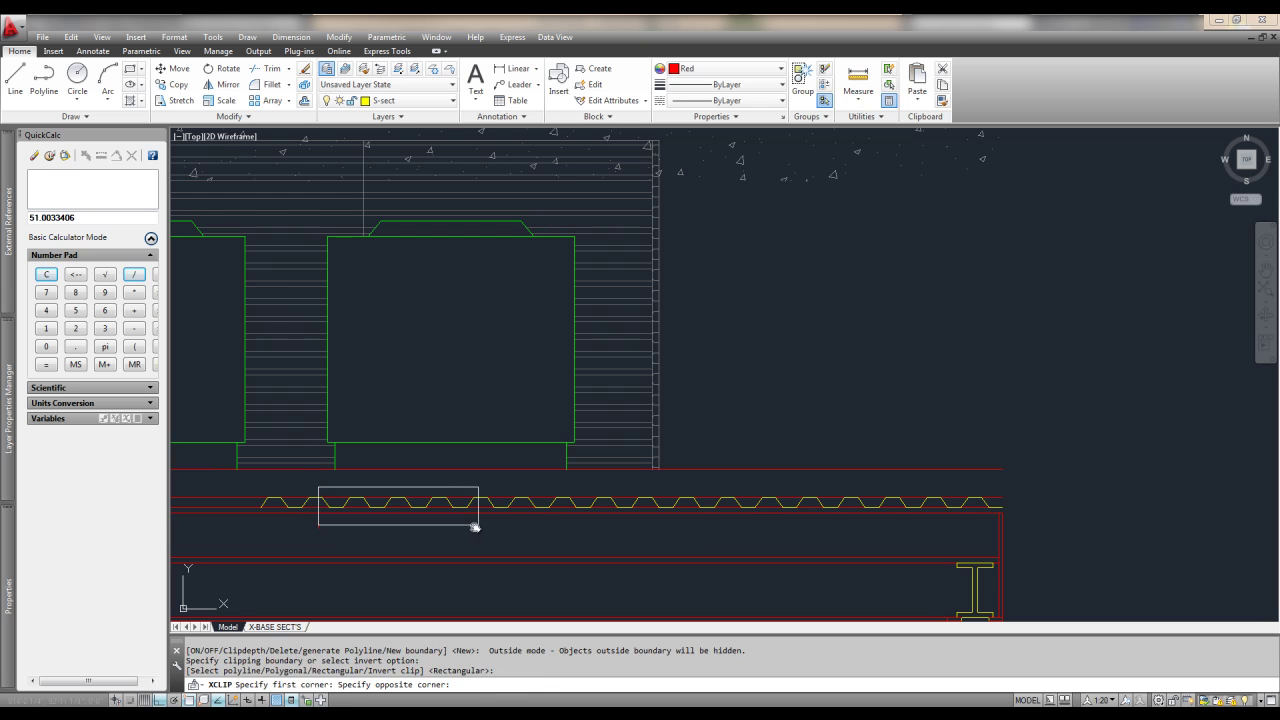
left_click(1037, 538)
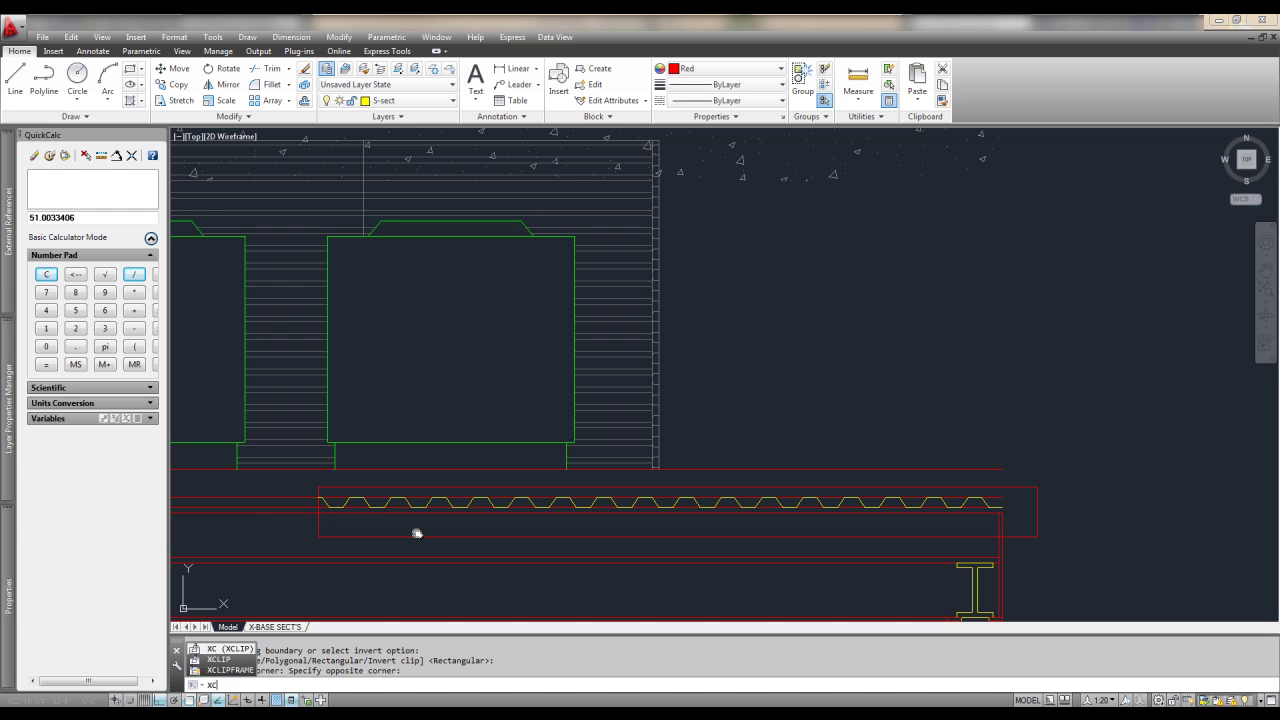
Set XCLIPFRAME to 0 to hide the clip frame
key("Down")
key("Up")
key("Down")
key("Down")
key("Up")
key("Up")
key("Down")
key("Down")
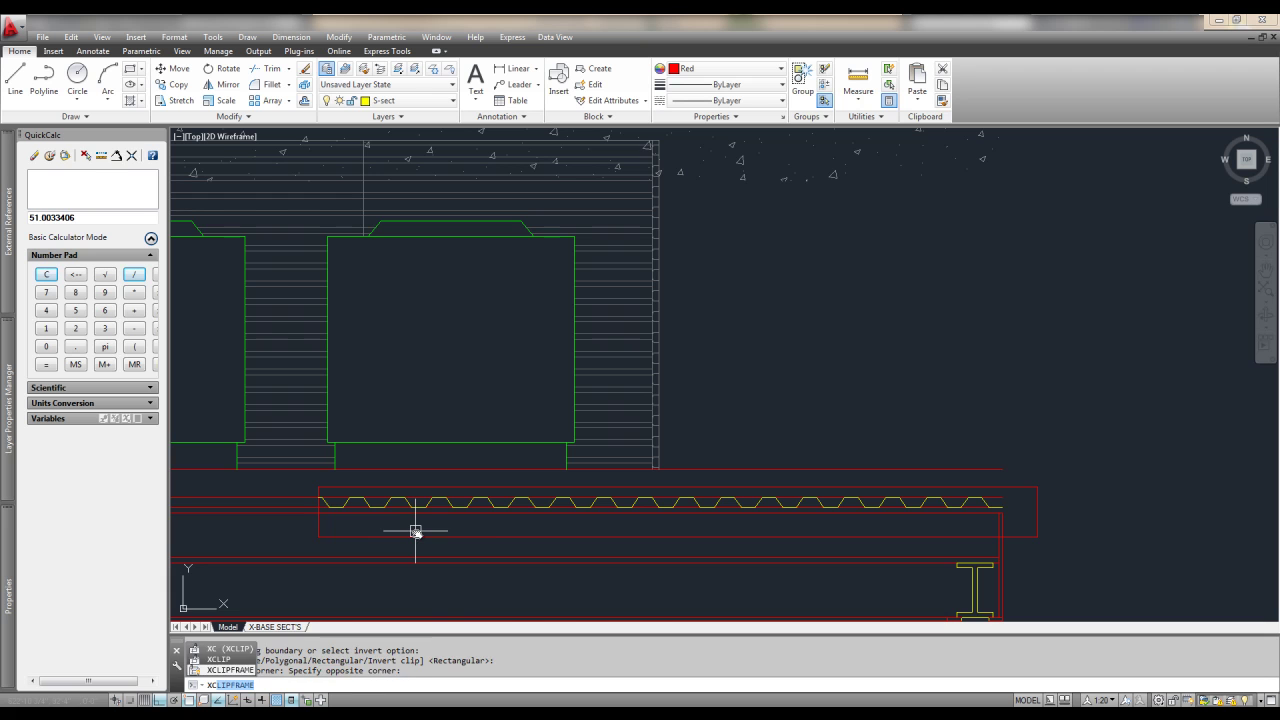
key("Return")
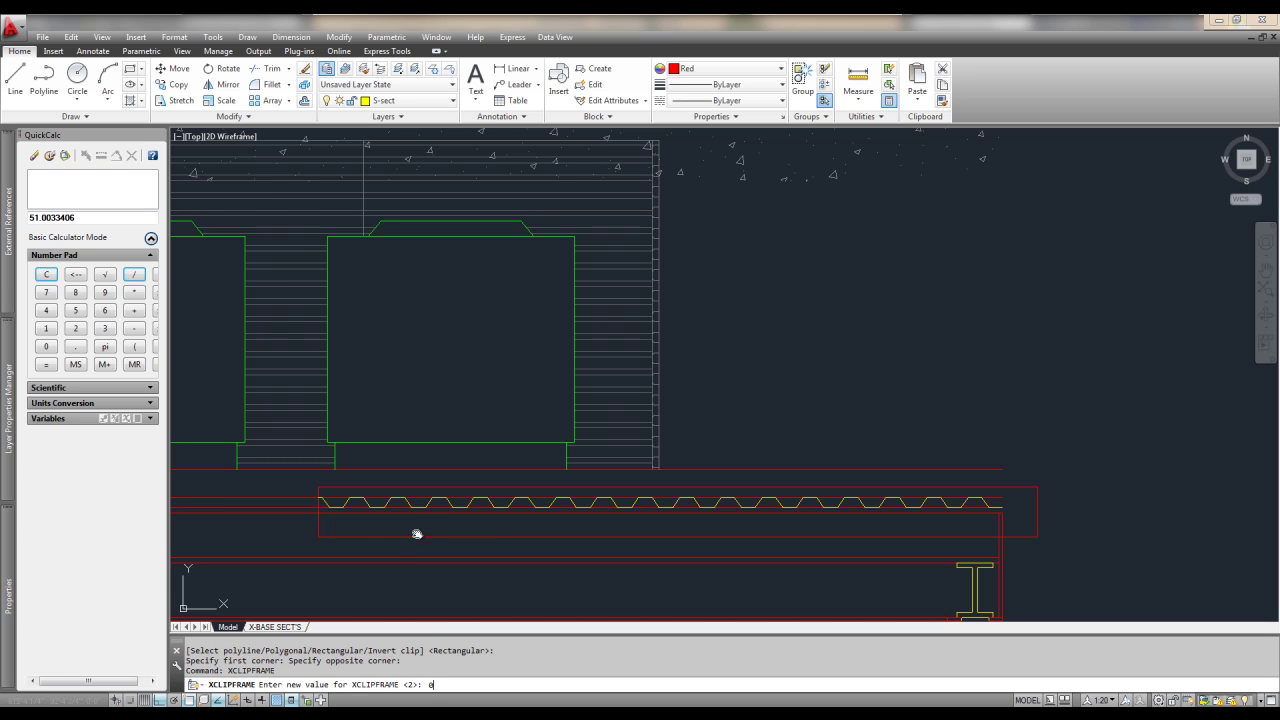
type("0")
key("Return")
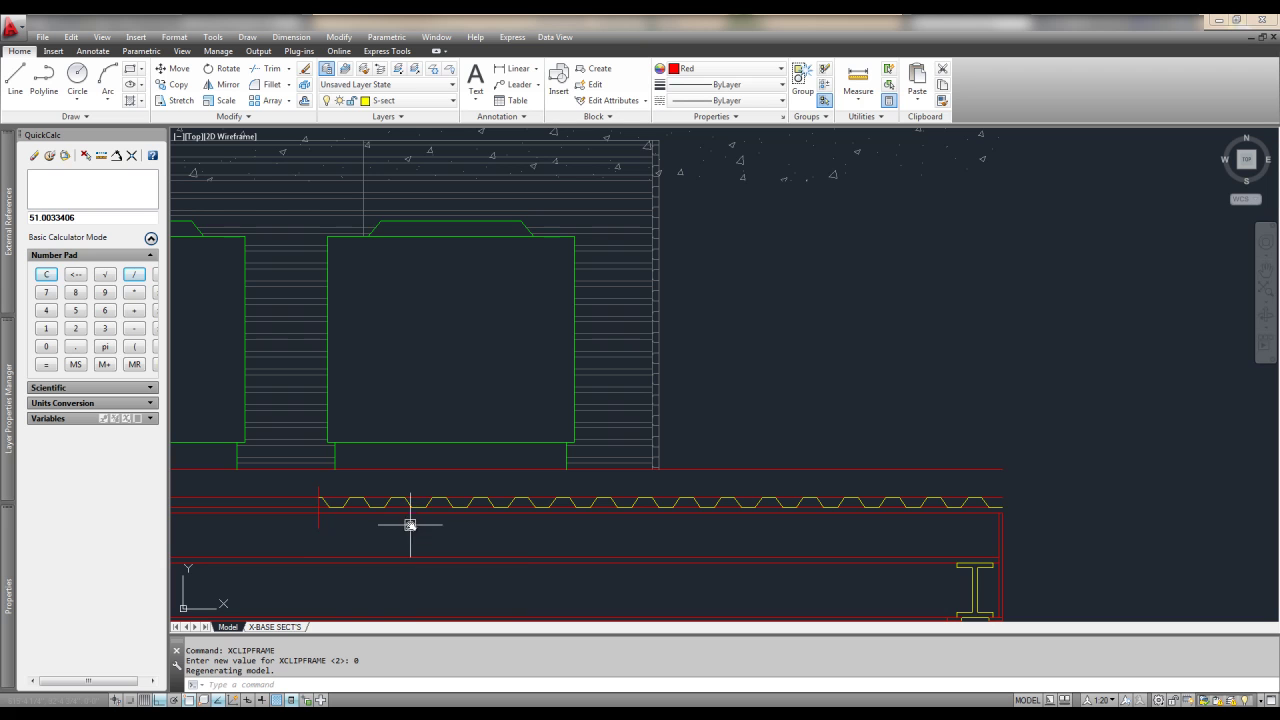
Erase the short vertical marker line
left_click(319, 514)
type("e")
key("Return")
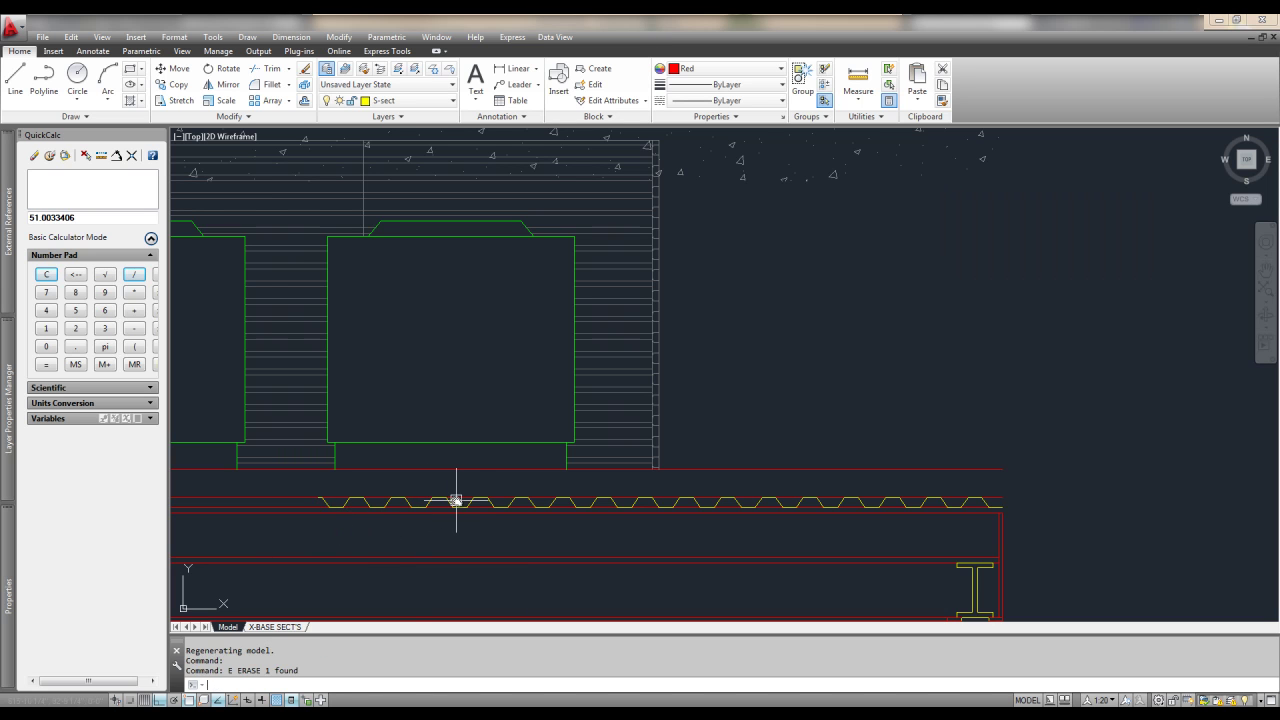